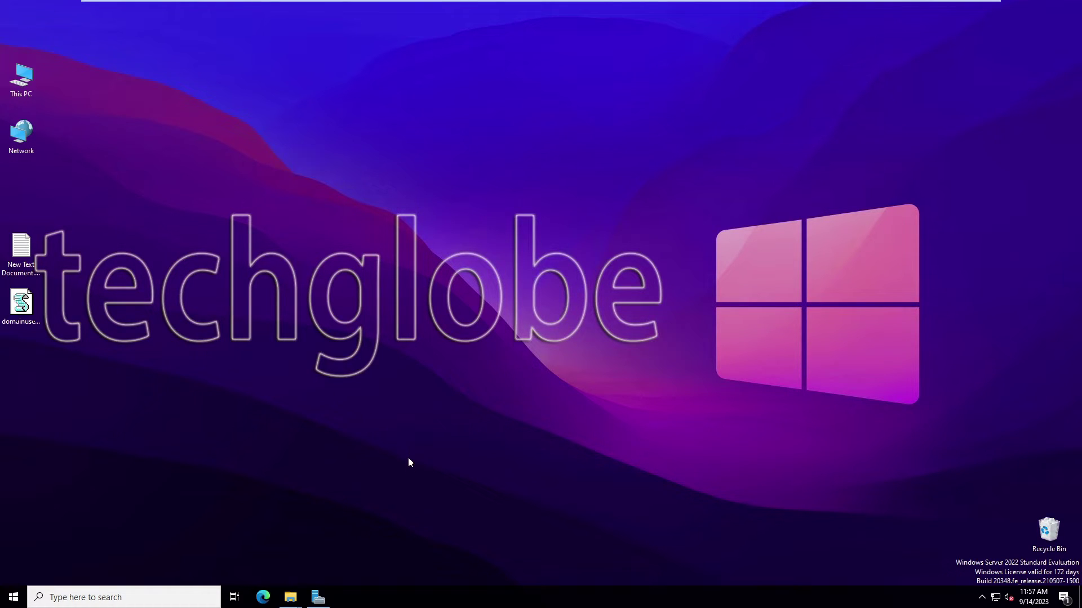
# - Open File Explorer and navigate into C:\Windows\System32
pyautogui.click(291, 597)
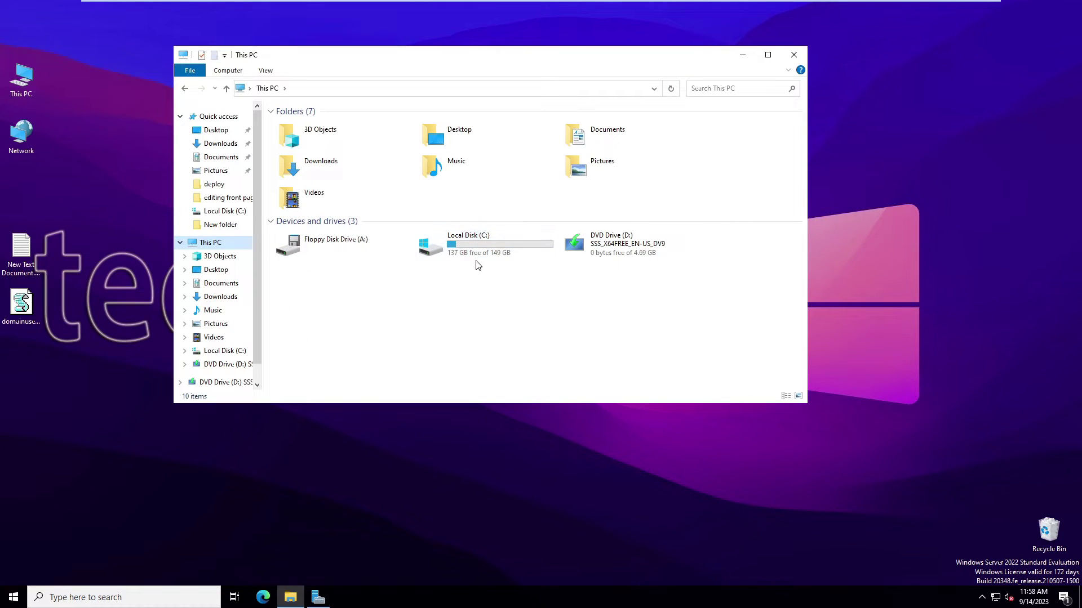
pyautogui.doubleClick(475, 242)
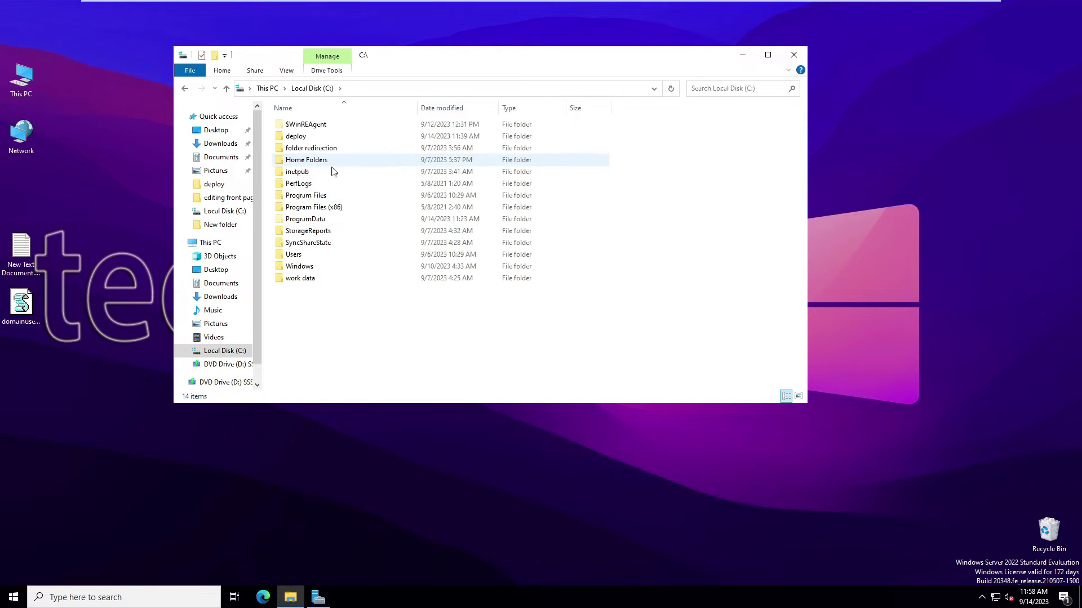
pyautogui.doubleClick(304, 266)
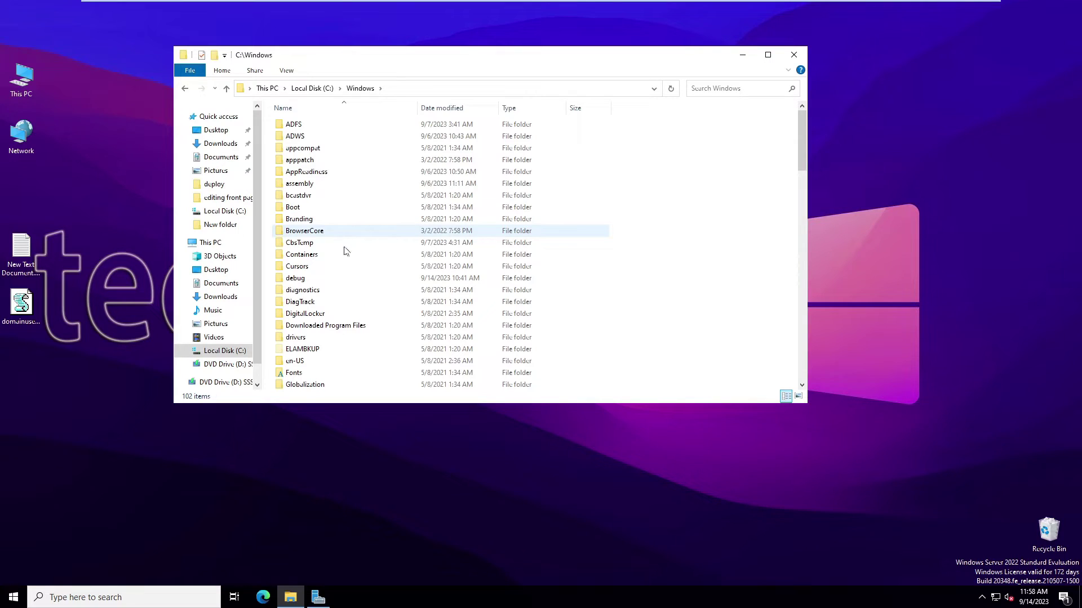
pyautogui.press('s')
pyautogui.press('Down')
pyautogui.press('Down')
pyautogui.press('Down')
pyautogui.press('Down')
pyautogui.press('Down')
pyautogui.press('Down')
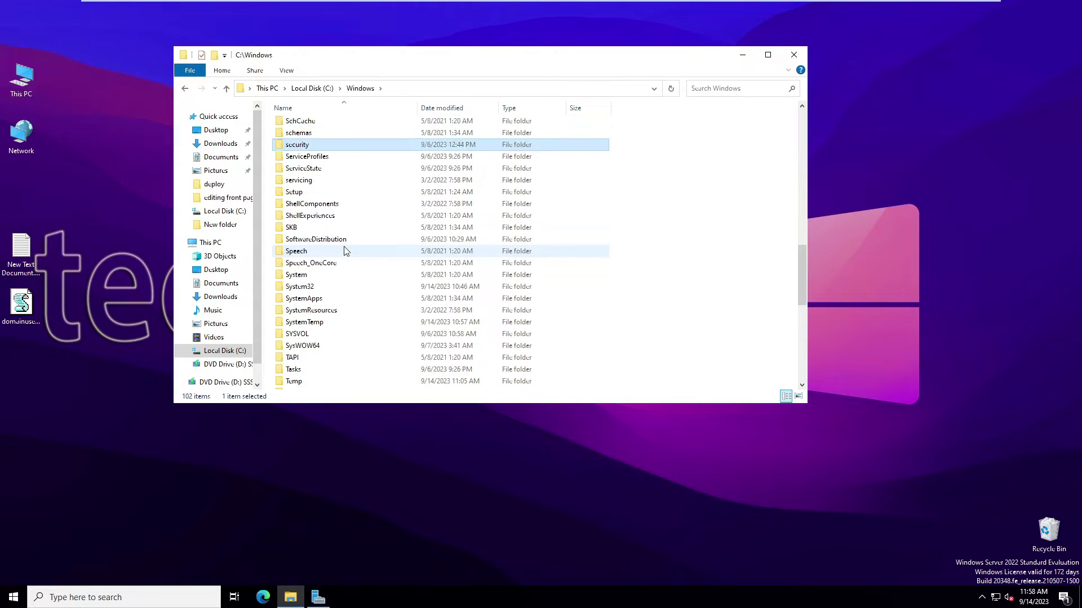
pyautogui.press('Down')
pyautogui.press('Down')
pyautogui.press('Down')
pyautogui.press('Down')
pyautogui.press('Down')
pyautogui.press('Down')
pyautogui.press('Down')
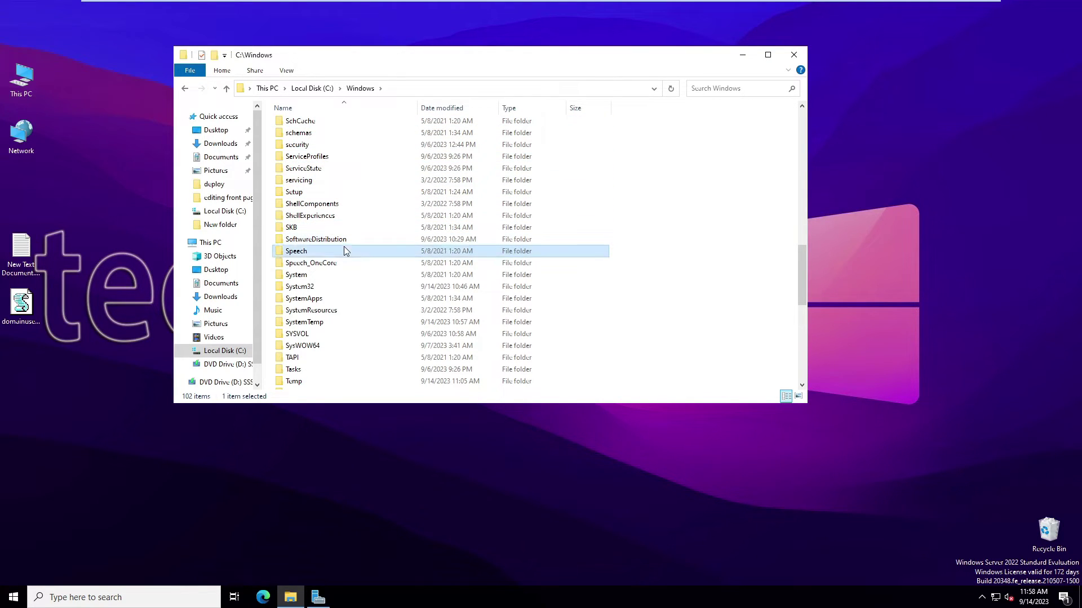
pyautogui.doubleClick(313, 287)
# - Open drivers\etc to list the hosts file, and maximize the Explorer window
pyautogui.scroll(-3, 359, 240)
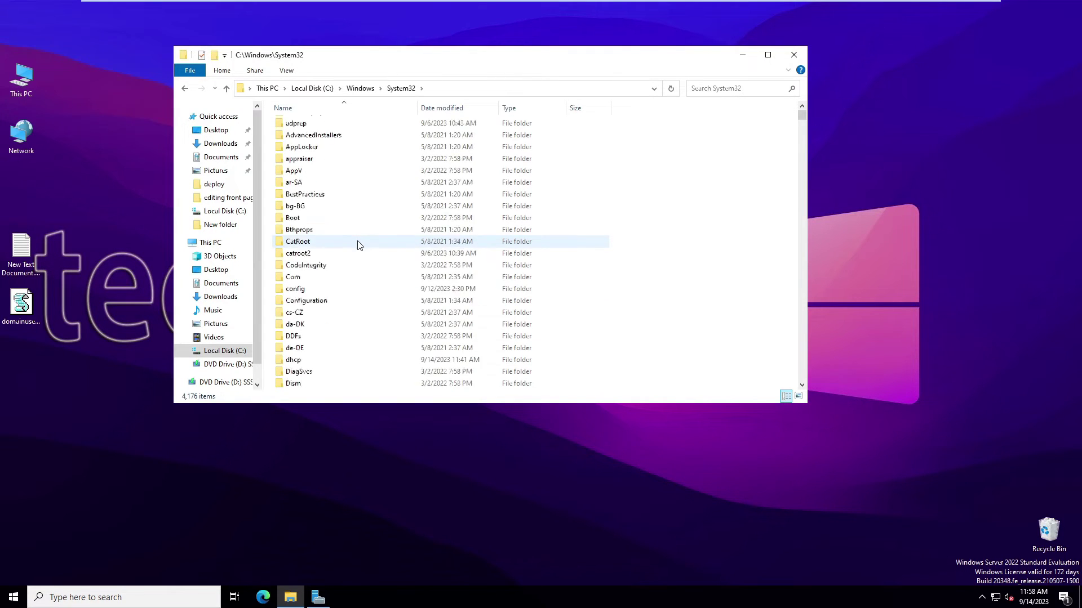
pyautogui.press('d')
pyautogui.press('d')
pyautogui.press('d')
pyautogui.press('d')
pyautogui.press('d')
pyautogui.press('d')
pyautogui.press('d')
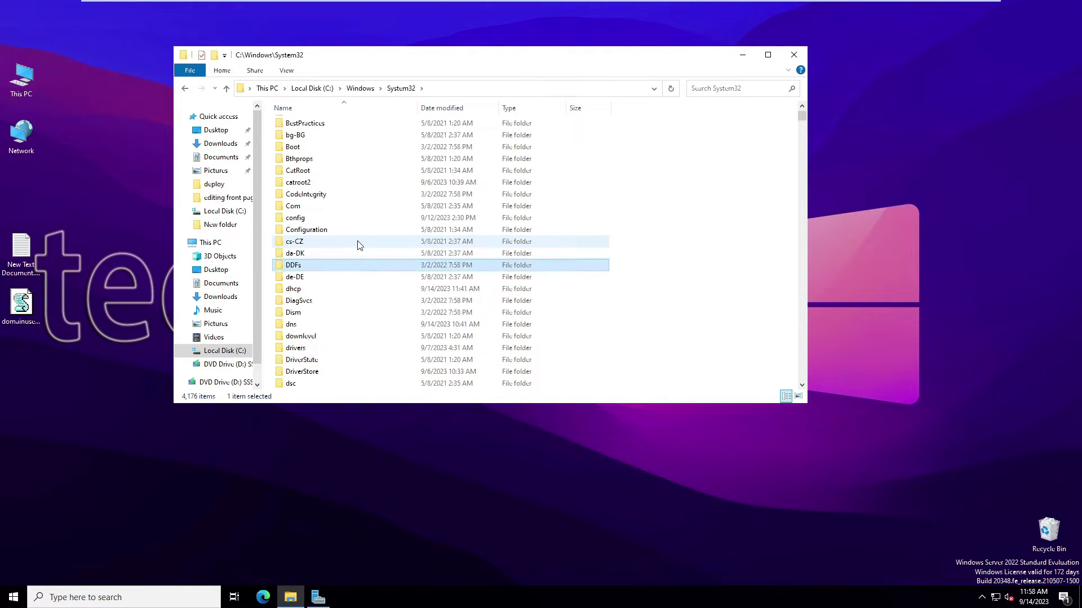
pyautogui.press('d')
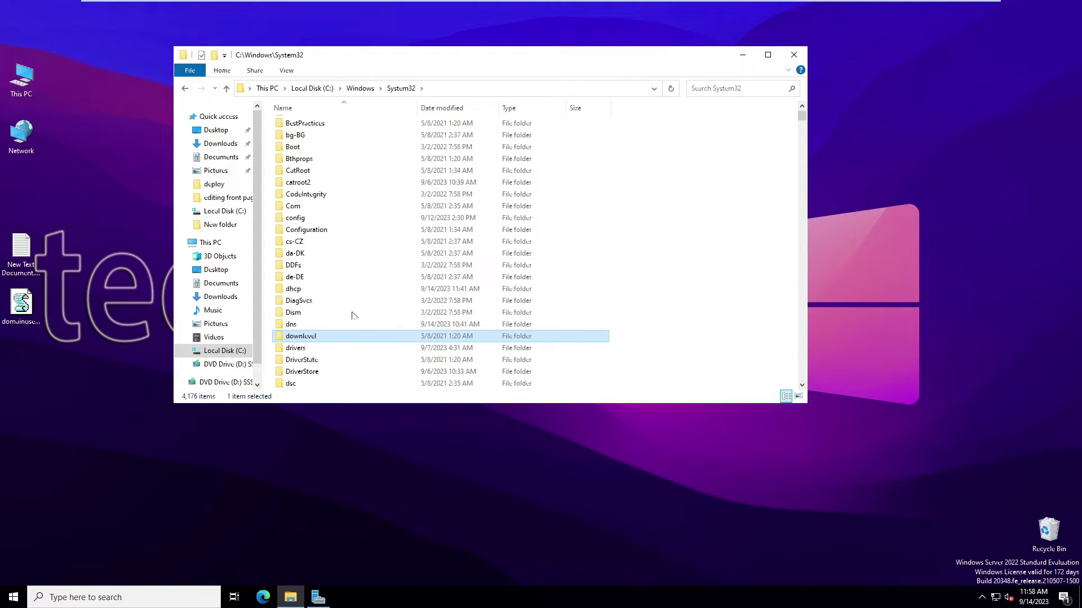
pyautogui.click(298, 347)
pyautogui.doubleClick(299, 349)
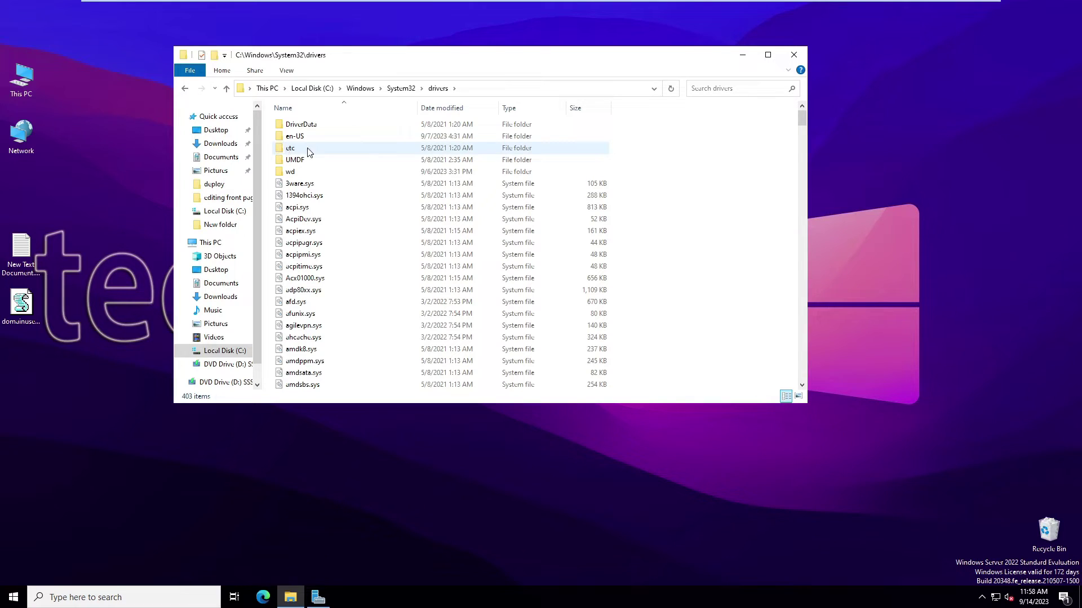
pyautogui.doubleClick(288, 149)
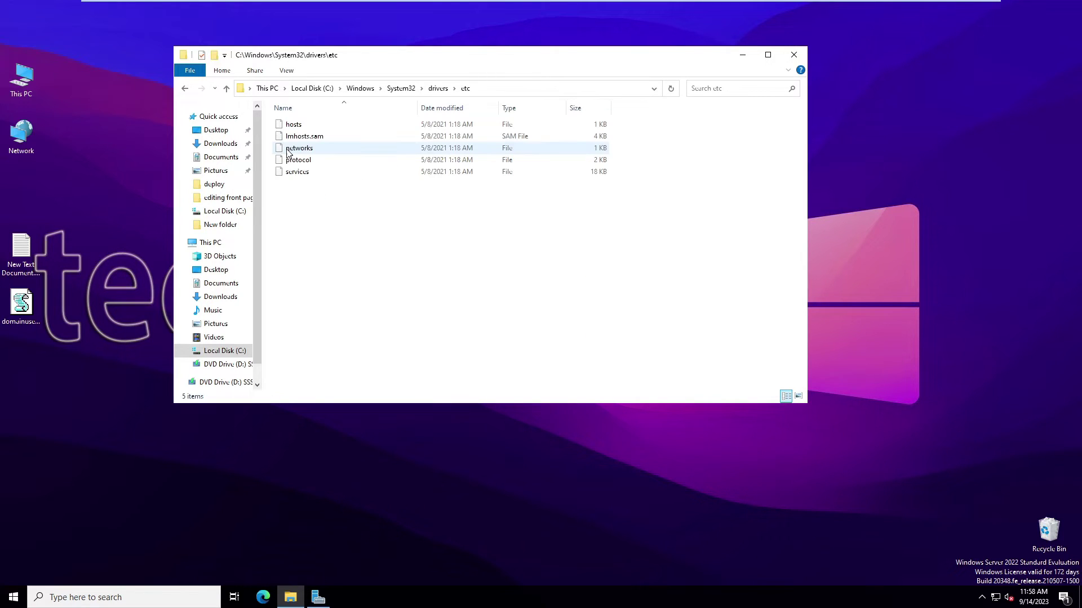
pyautogui.doubleClick(372, 58)
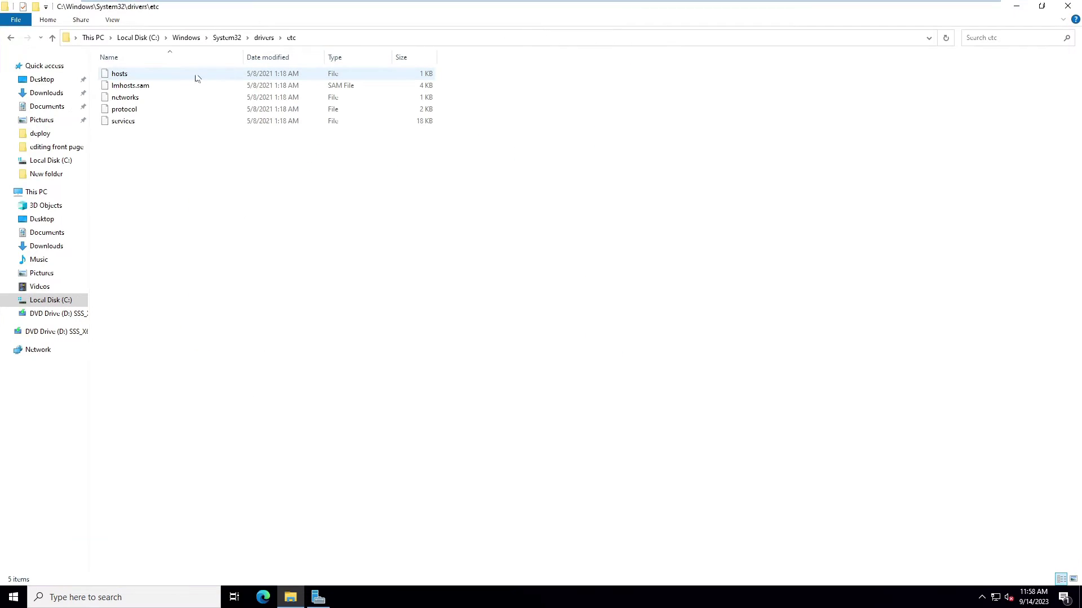
pyautogui.rightClick(118, 76)
pyautogui.click(152, 81)
pyautogui.moveTo(341, 350); pyautogui.dragTo(224, 146)
pyautogui.click(626, 320)
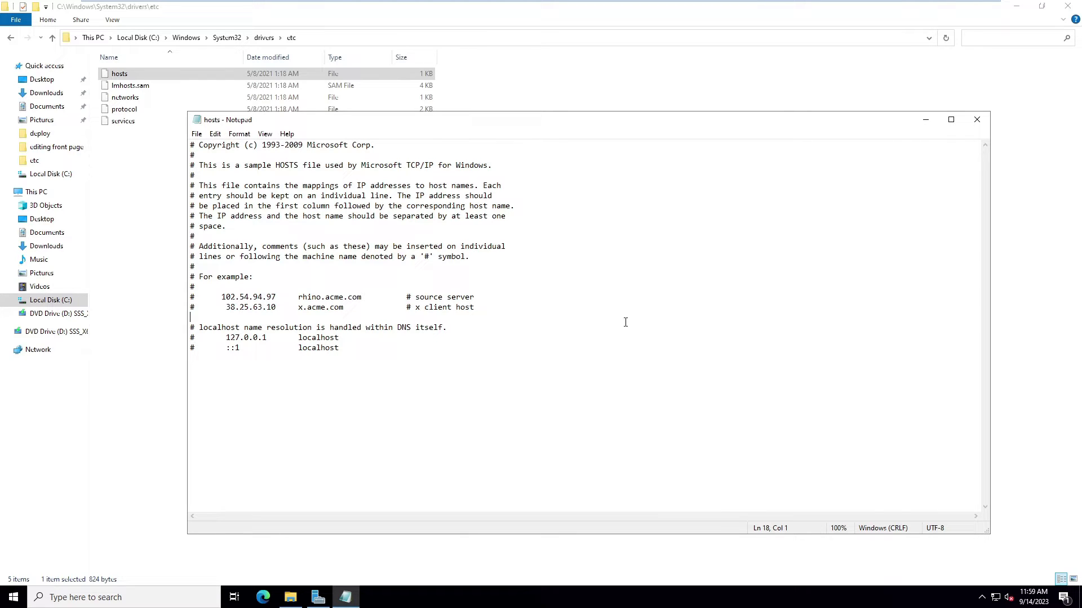
pyautogui.click(977, 120)
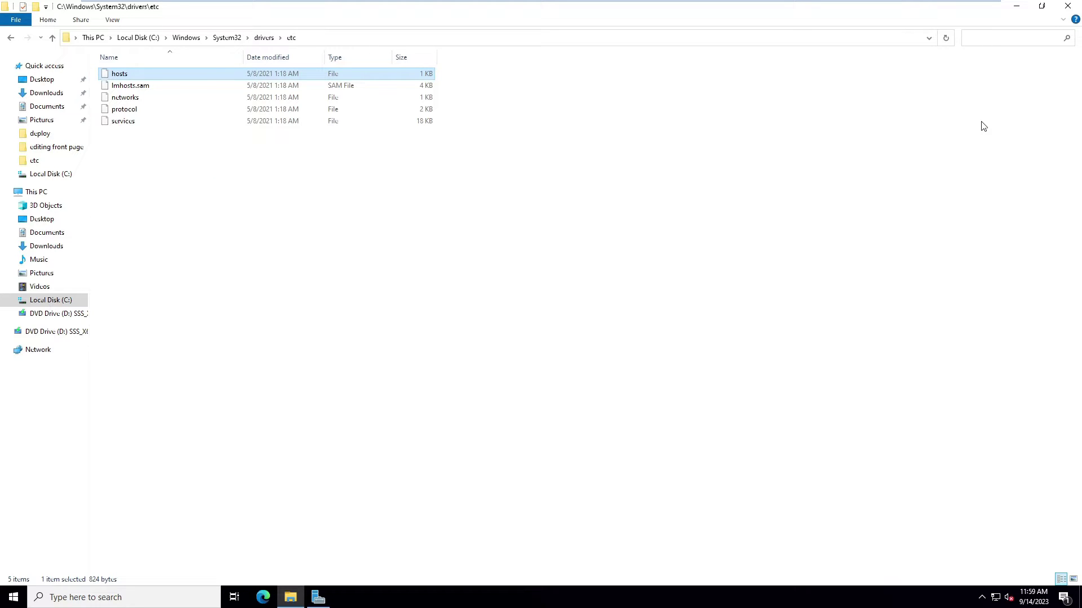
pyautogui.click(290, 597)
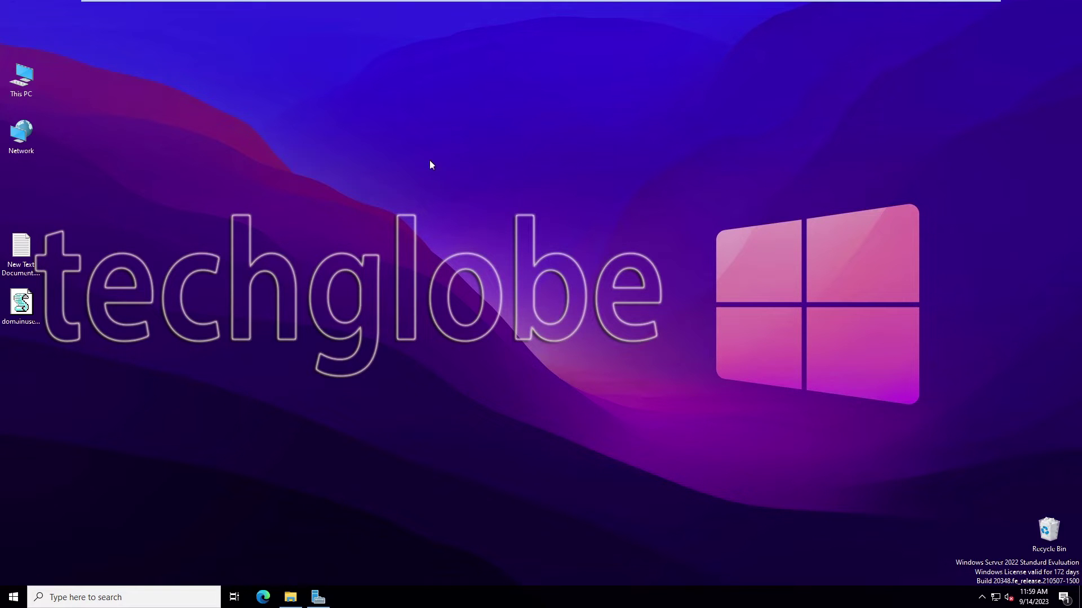
# - Create a new desktop text document named hosts.txt and open it in Notepad
pyautogui.rightClick(470, 144)
pyautogui.moveTo(502, 233)
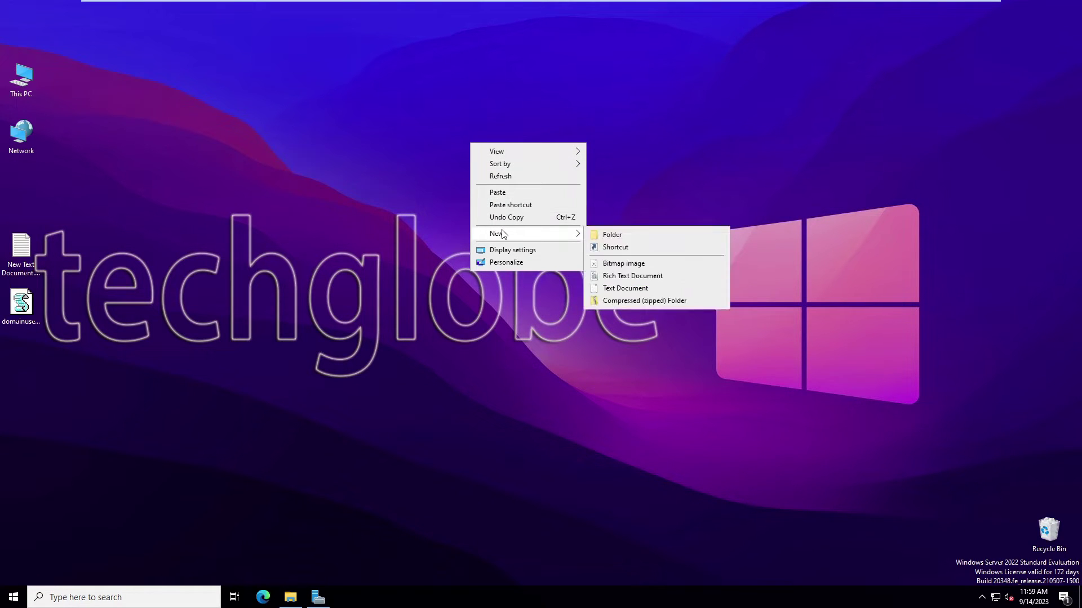
pyautogui.click(626, 289)
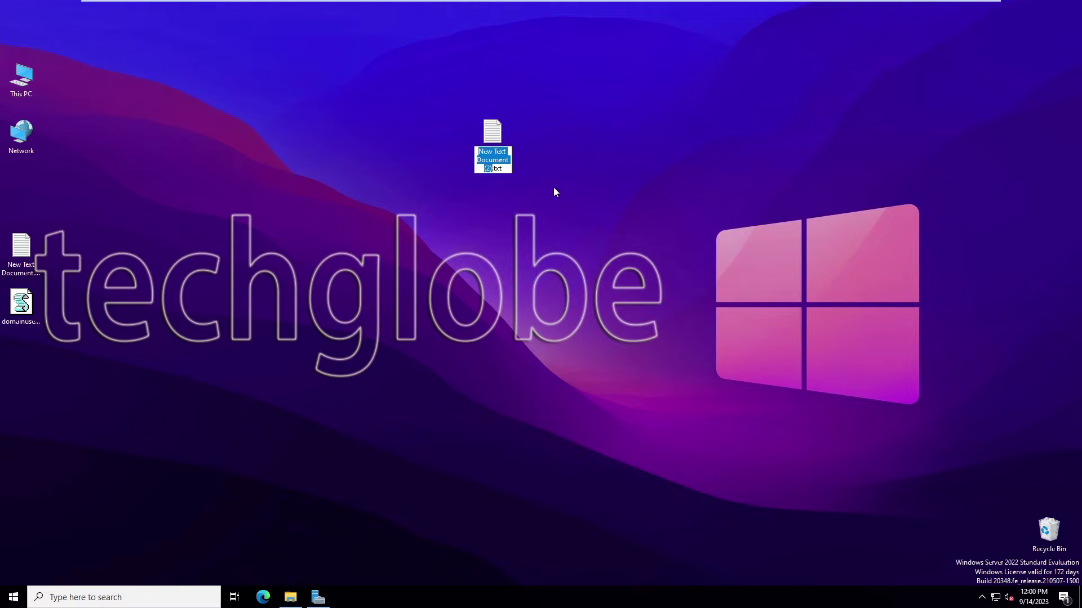
pyautogui.write('hosts')
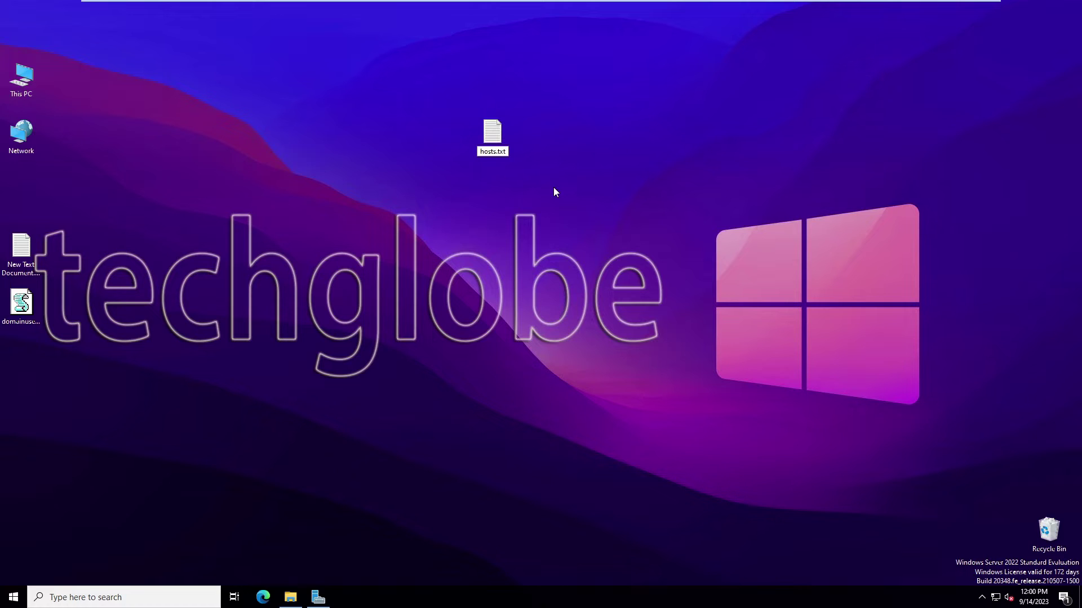
pyautogui.press('Return')
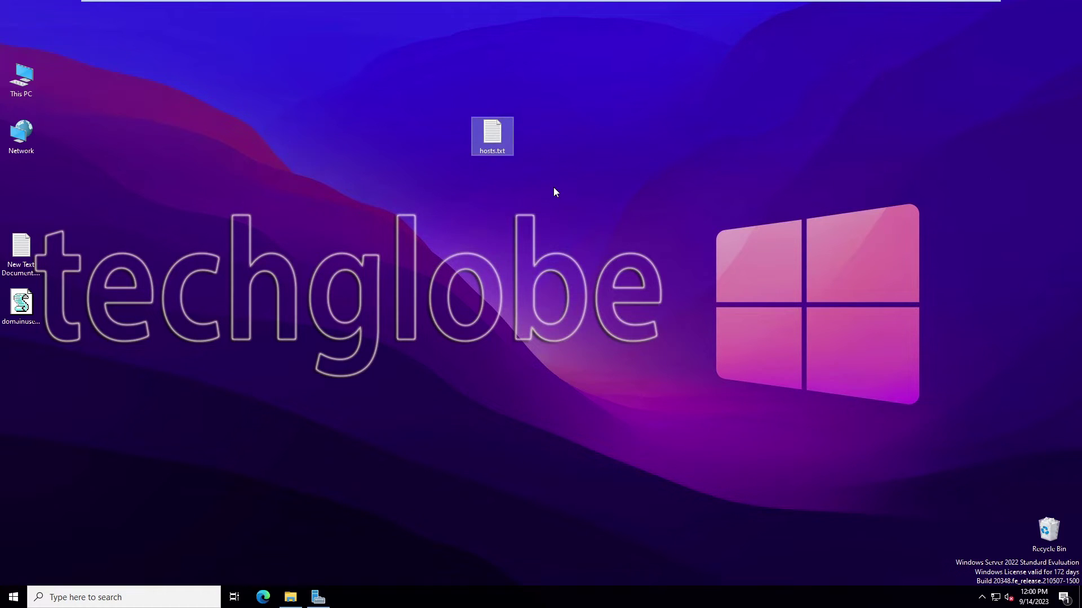
pyautogui.press('Return')
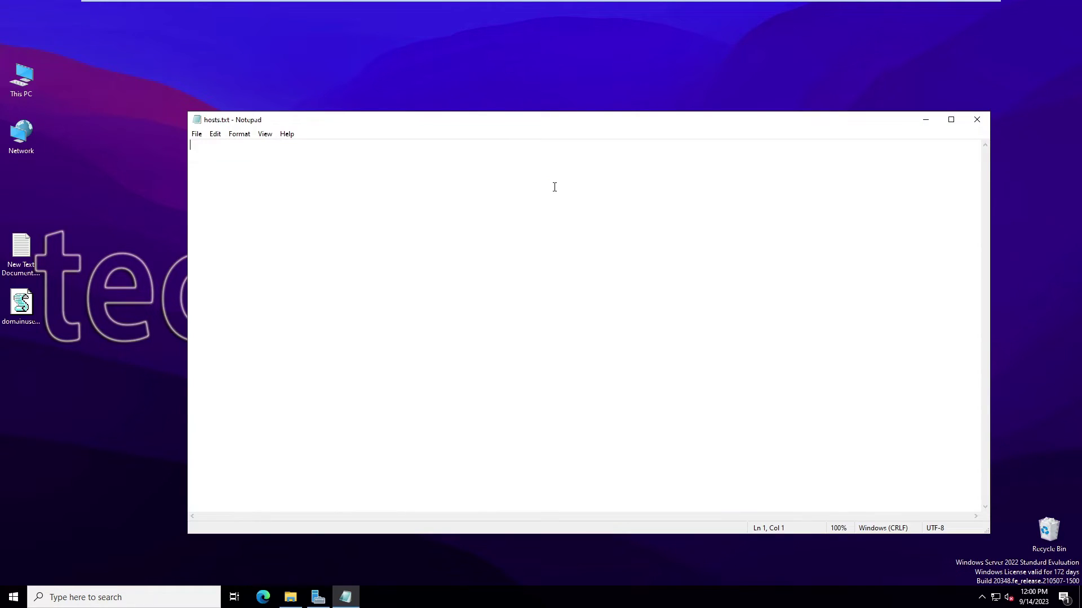
pyautogui.write('0.0.0.0')
pyautogui.write('facebook.com')
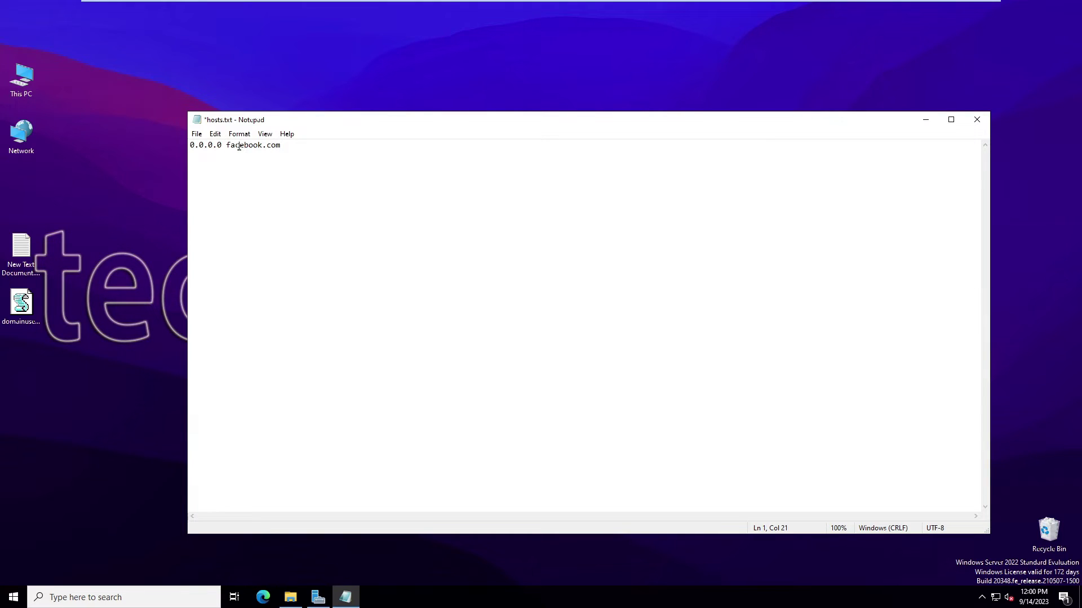
pyautogui.write('www.')
pyautogui.click(977, 120)
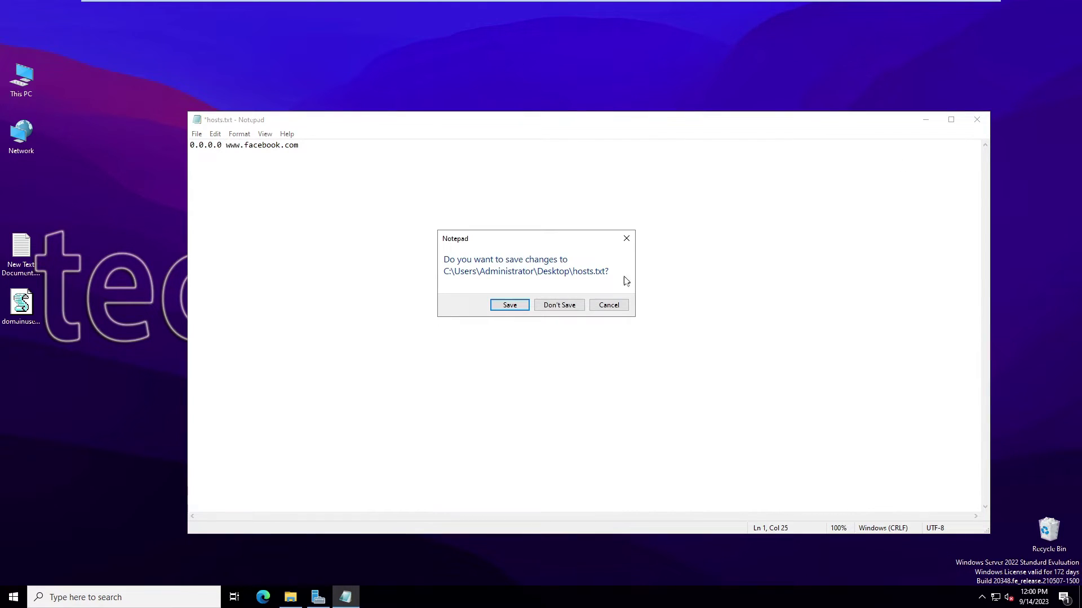
pyautogui.click(510, 309)
pyautogui.click(501, 150)
# - Rename the desktop file to hosts without the .txt extension and copy it
pyautogui.press('End')
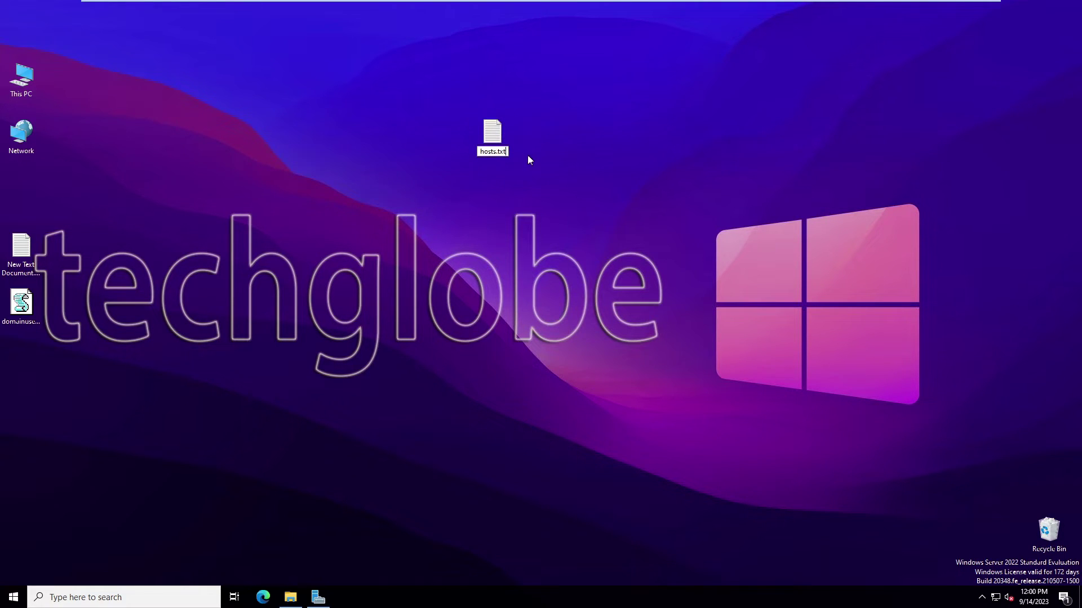
pyautogui.press('BackSpace')
pyautogui.press('BackSpace')
pyautogui.press('BackSpace')
pyautogui.press('BackSpace')
pyautogui.press('Return')
pyautogui.press('Return')
pyautogui.moveTo(448, 78); pyautogui.dragTo(681, 276)
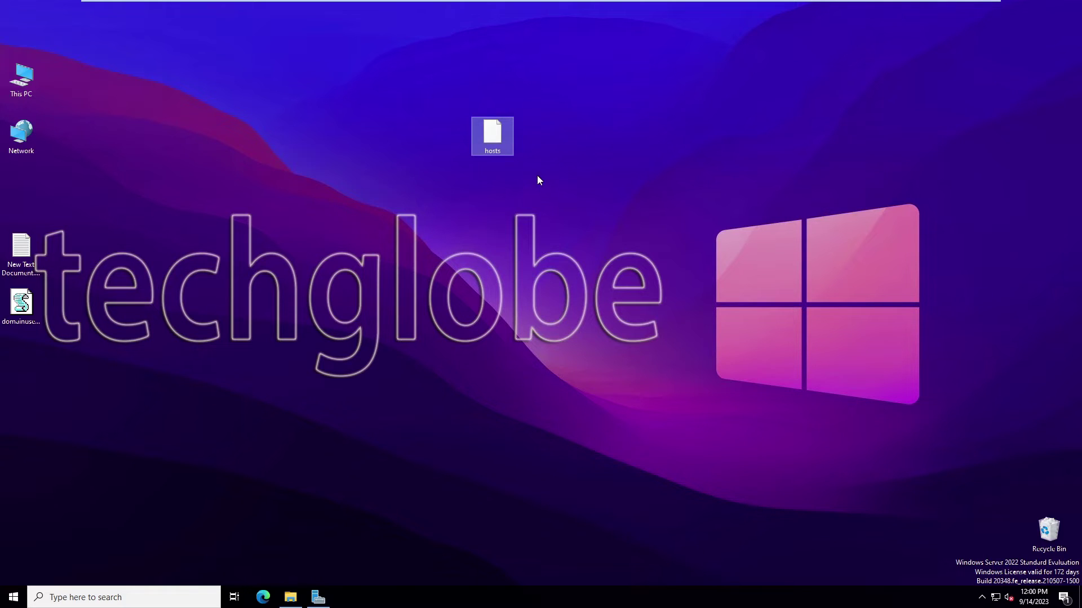
pyautogui.rightClick(498, 137)
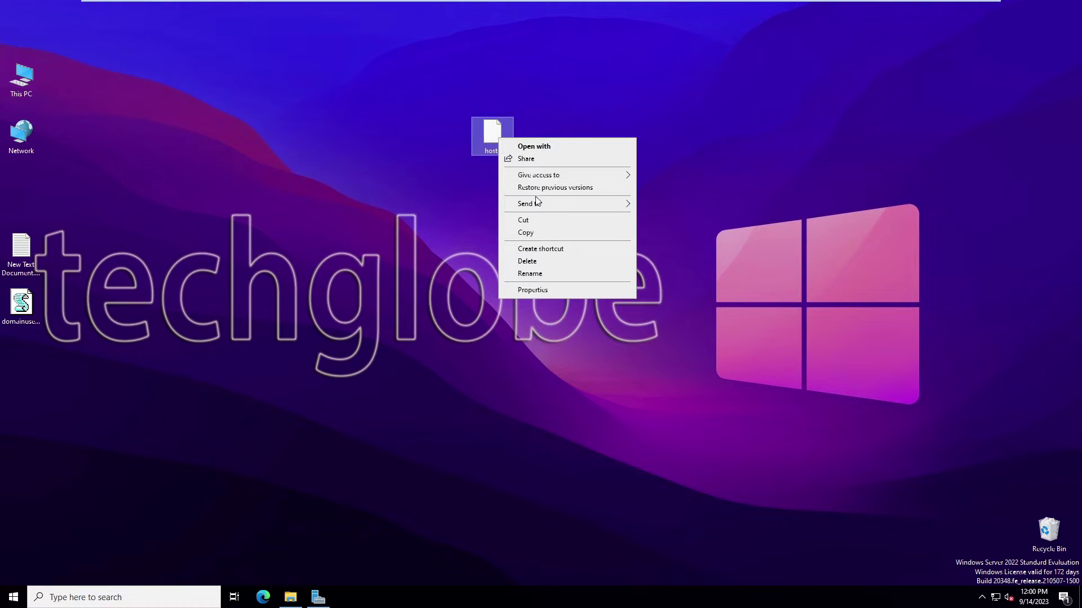
pyautogui.click(522, 234)
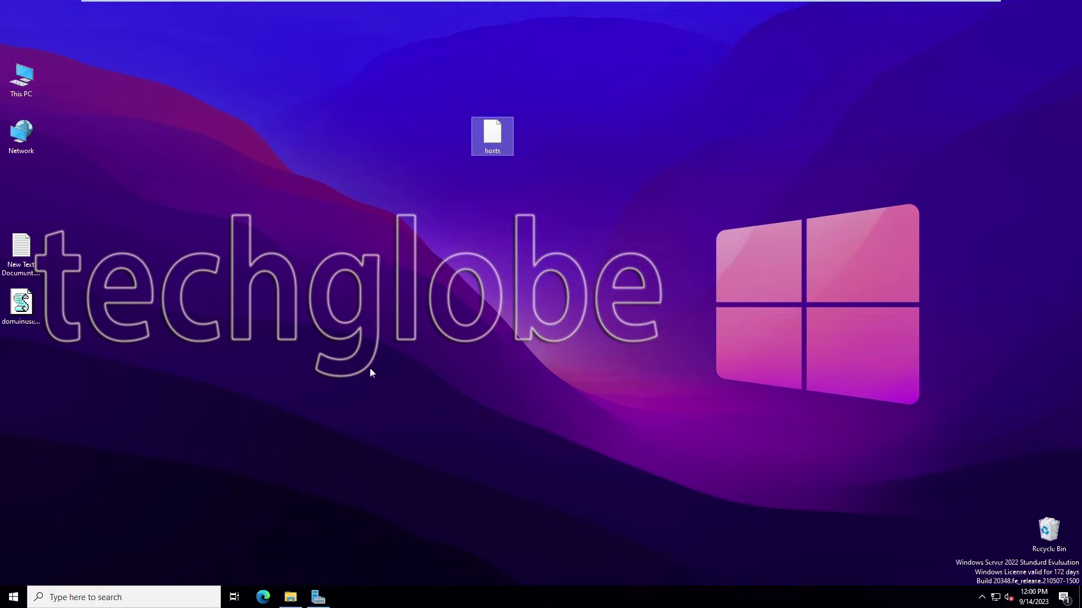
# - Paste the hosts file into C:\deploy and return to the Local Disk (C:) root
pyautogui.click(290, 597)
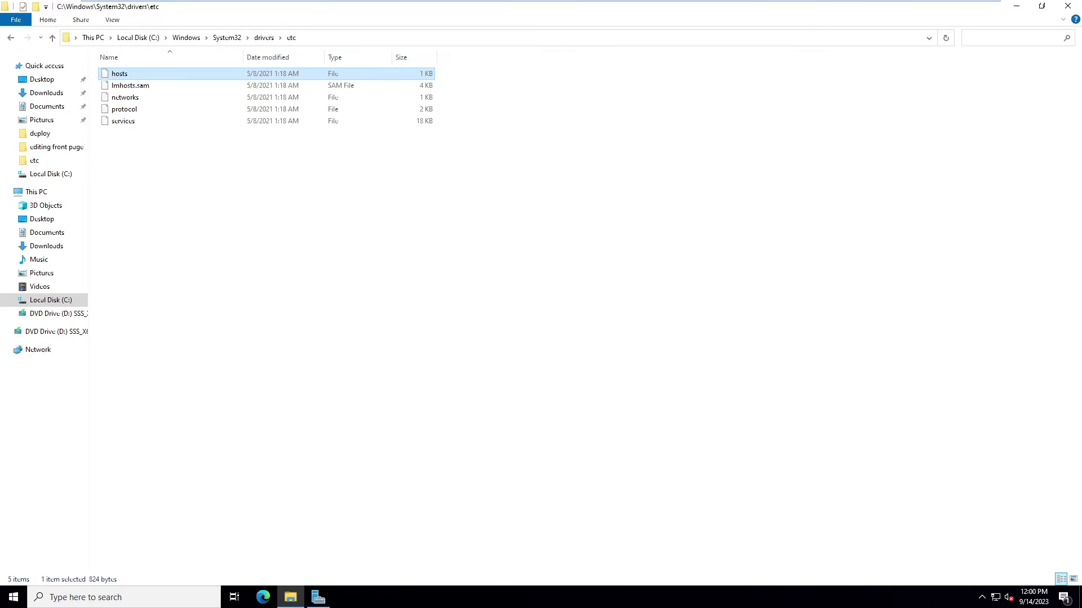
pyautogui.click(45, 192)
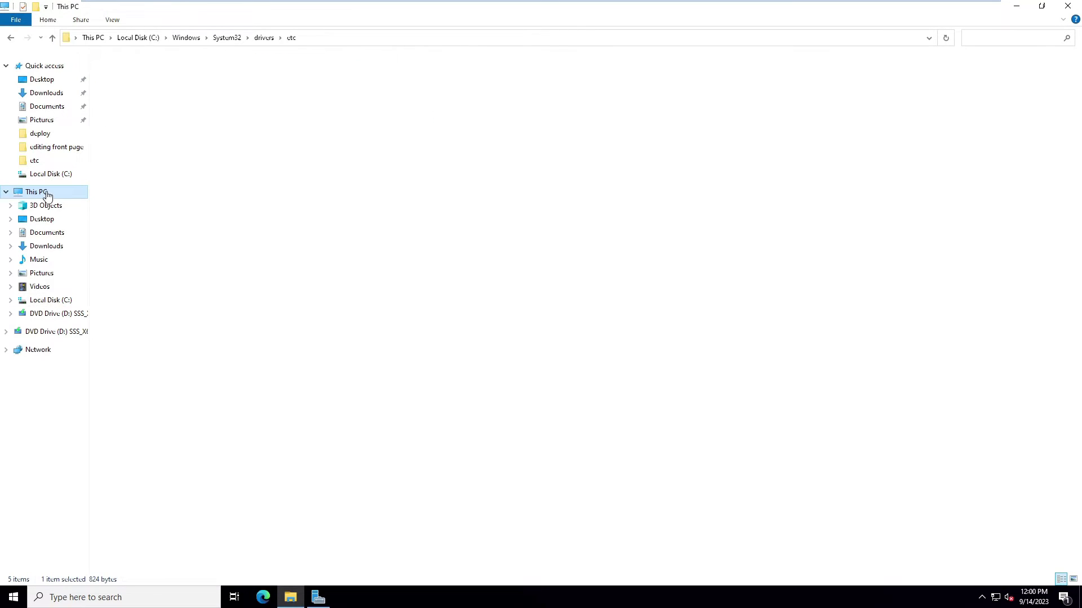
pyautogui.click(11, 37)
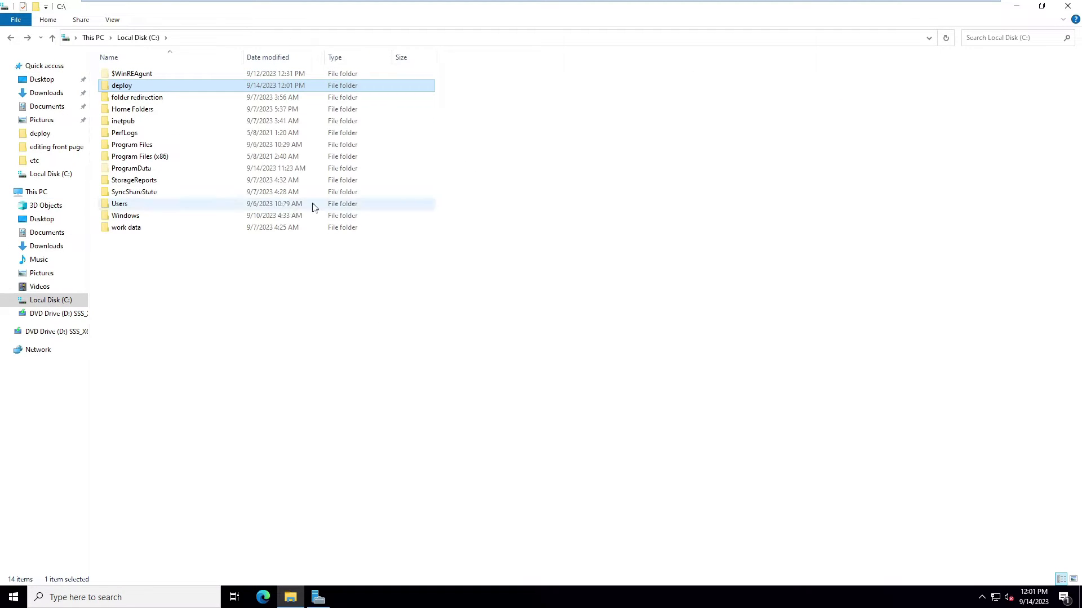
pyautogui.rightClick(121, 86)
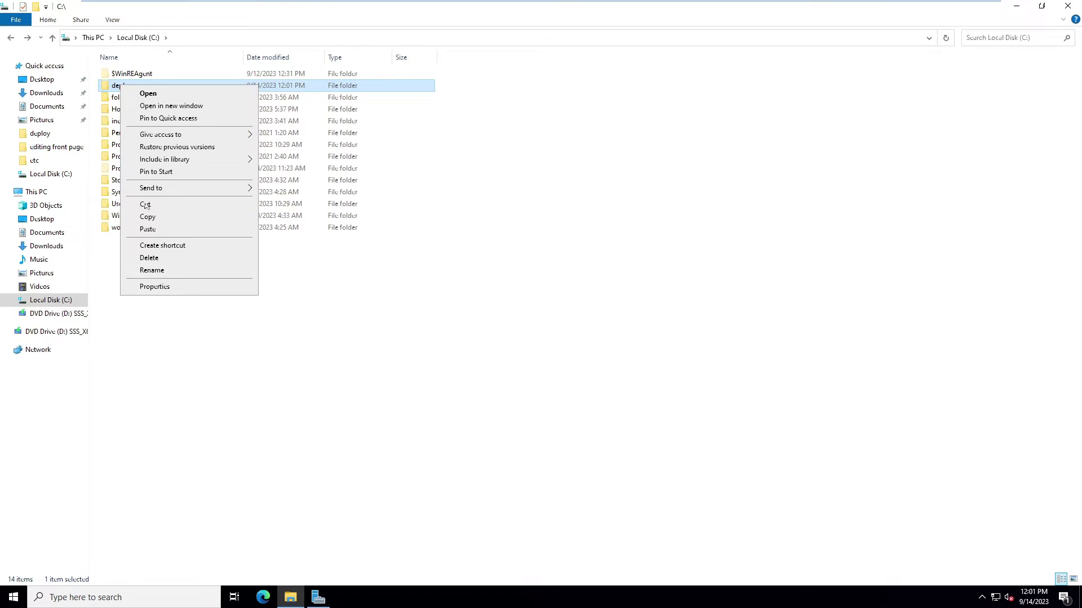
pyautogui.click(157, 94)
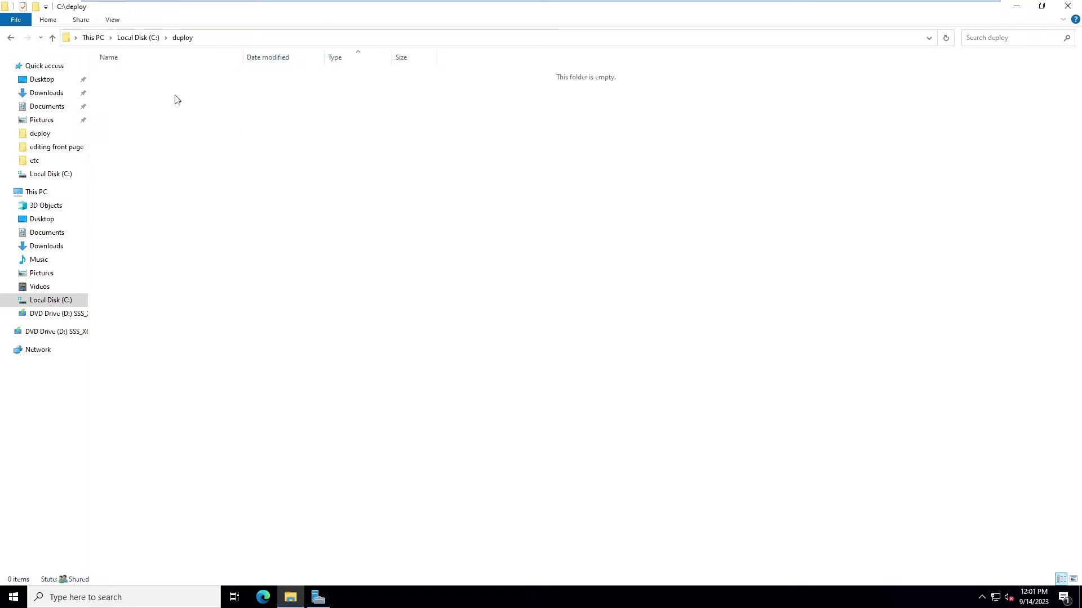
pyautogui.rightClick(236, 133)
pyautogui.click(258, 208)
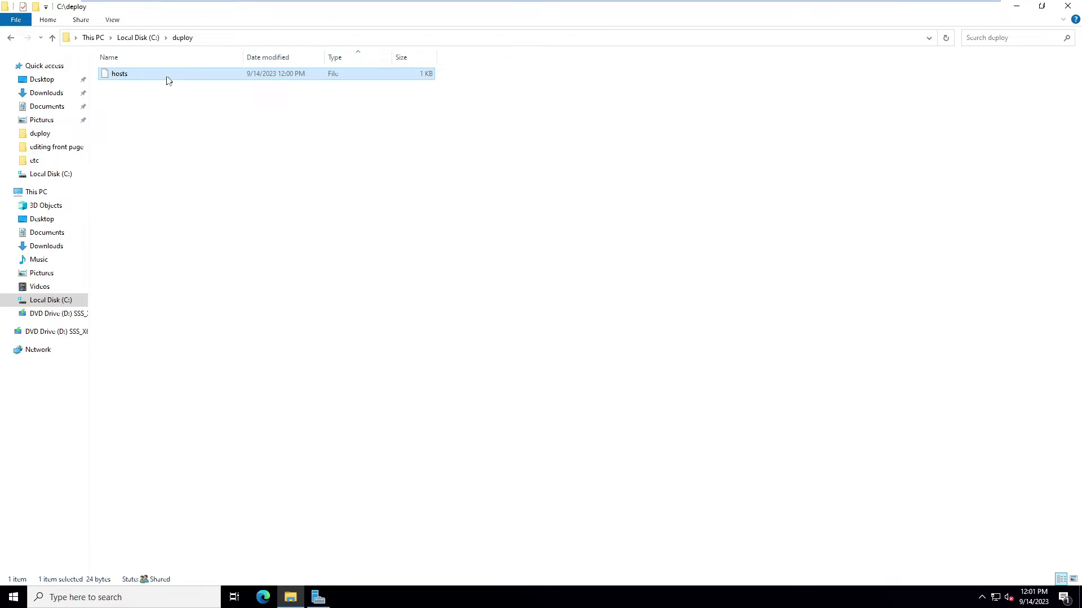
pyautogui.click(138, 37)
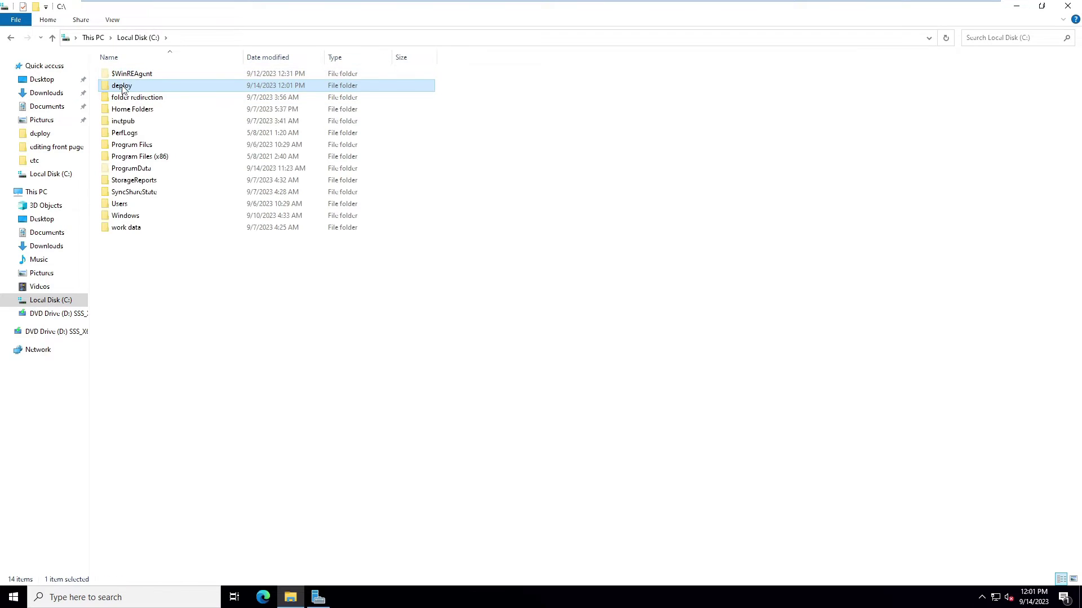
# - Confirm the deploy folder's Advanced Sharing permissions give Everyone Read access
pyautogui.rightClick(123, 89)
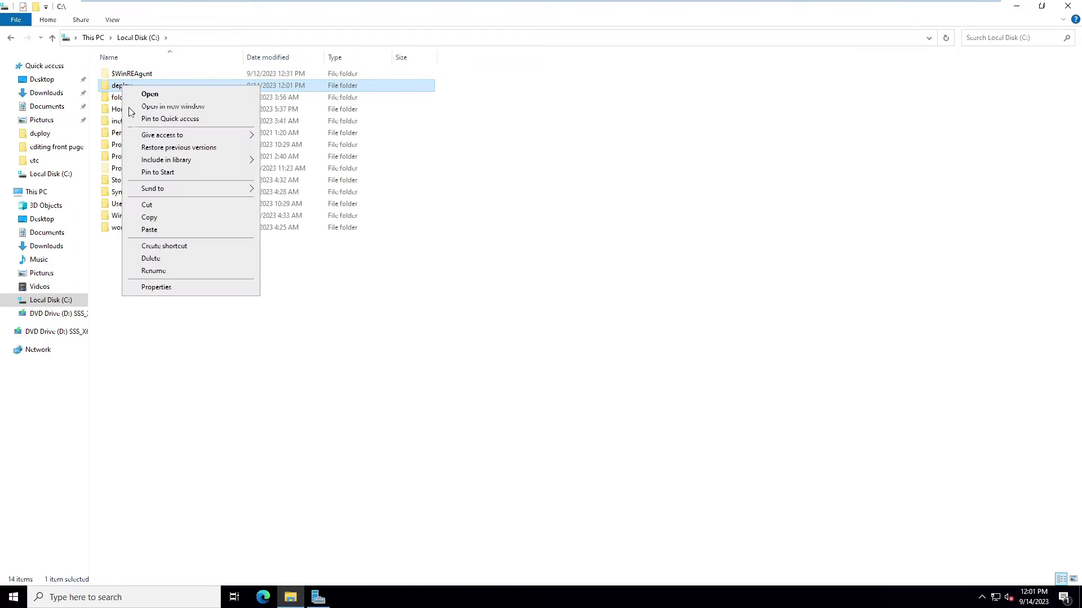
pyautogui.click(158, 287)
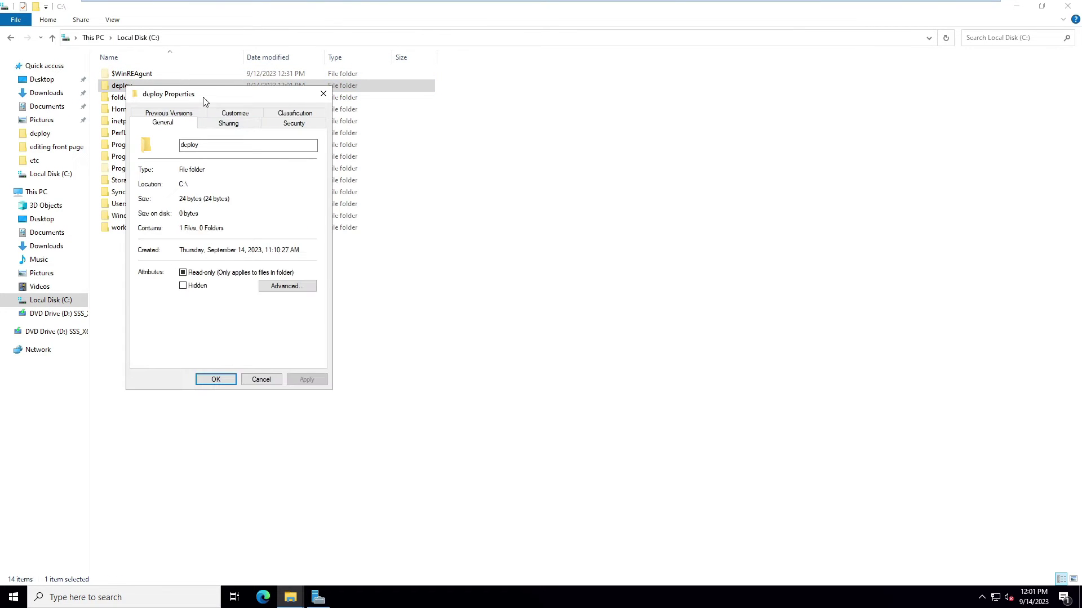
pyautogui.click(229, 123)
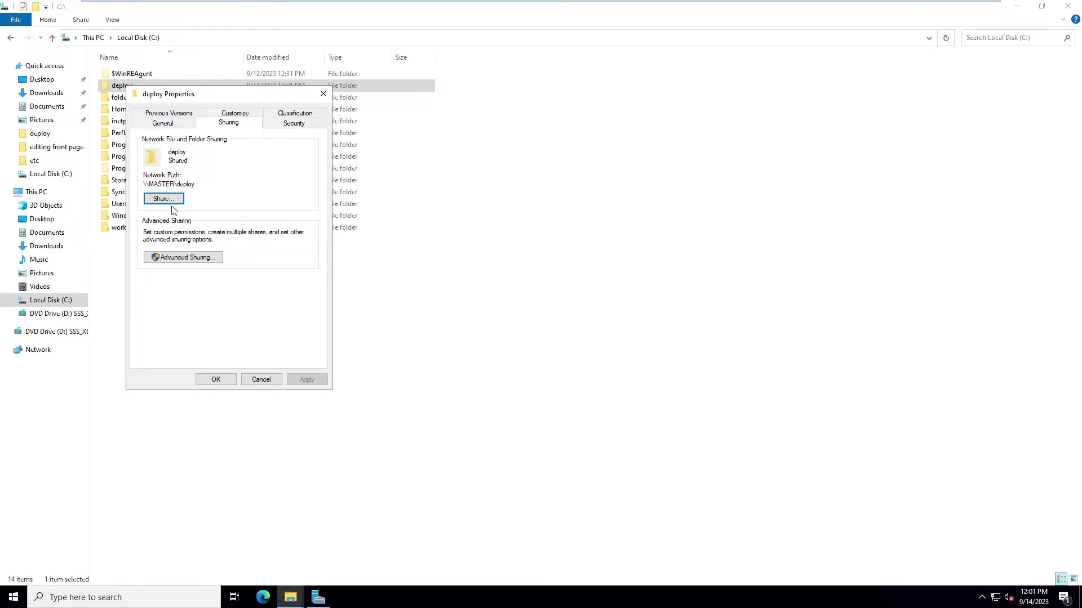
pyautogui.click(183, 258)
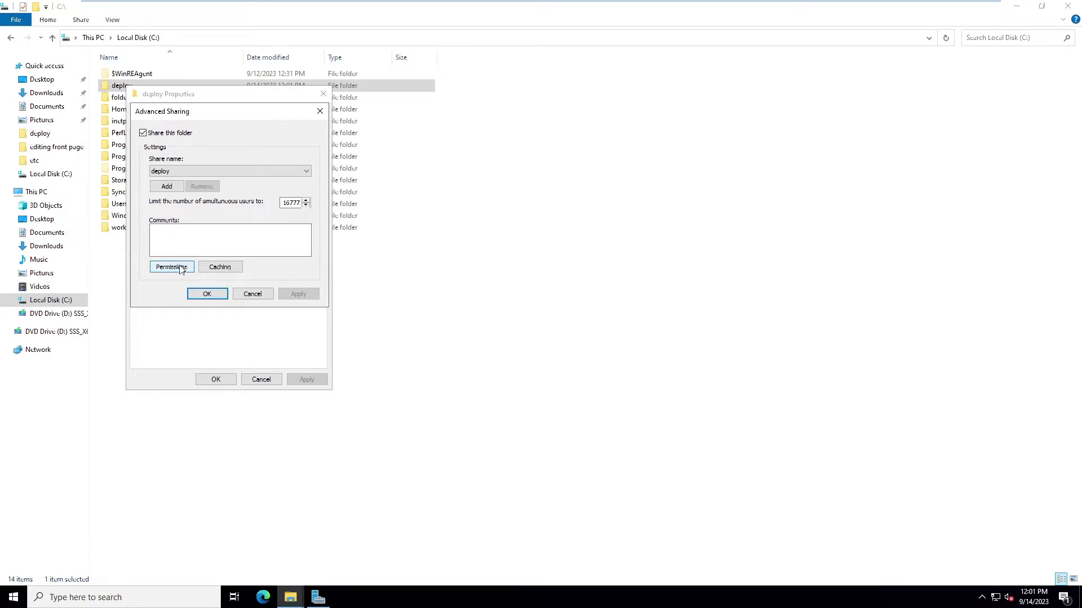
pyautogui.click(176, 268)
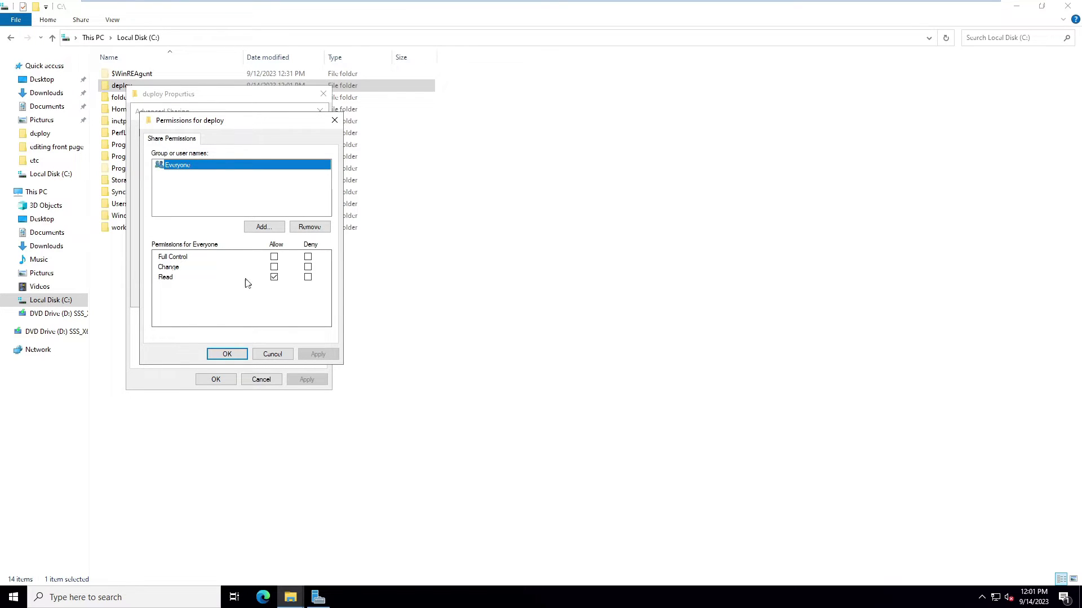
pyautogui.click(232, 355)
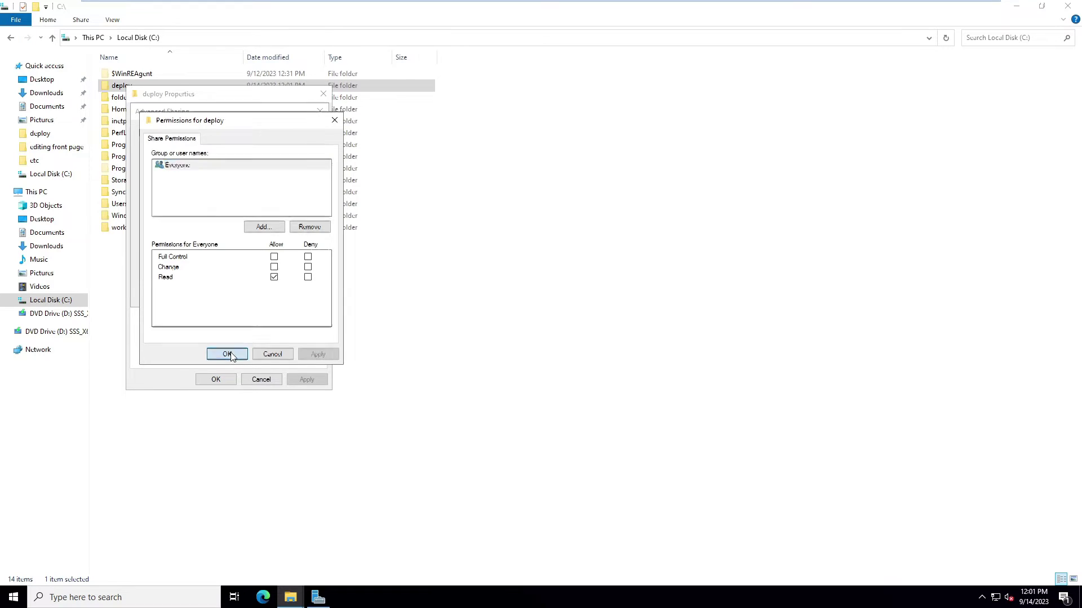
pyautogui.click(207, 294)
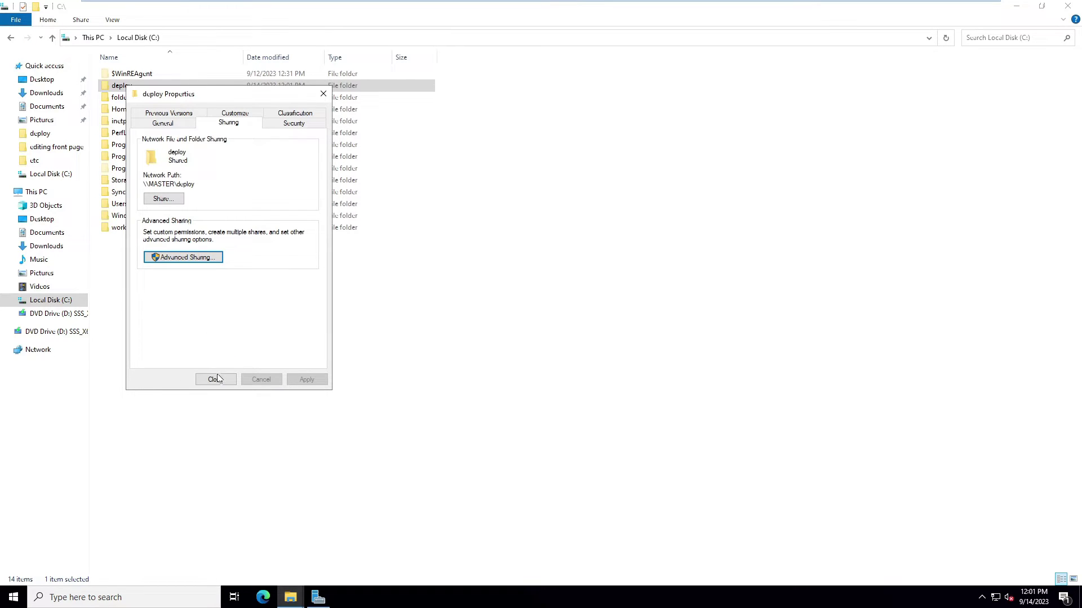
# - Copy the network path \\MASTER\deploy, close Properties and minimize File Explorer
pyautogui.moveTo(197, 184); pyautogui.dragTo(141, 184)
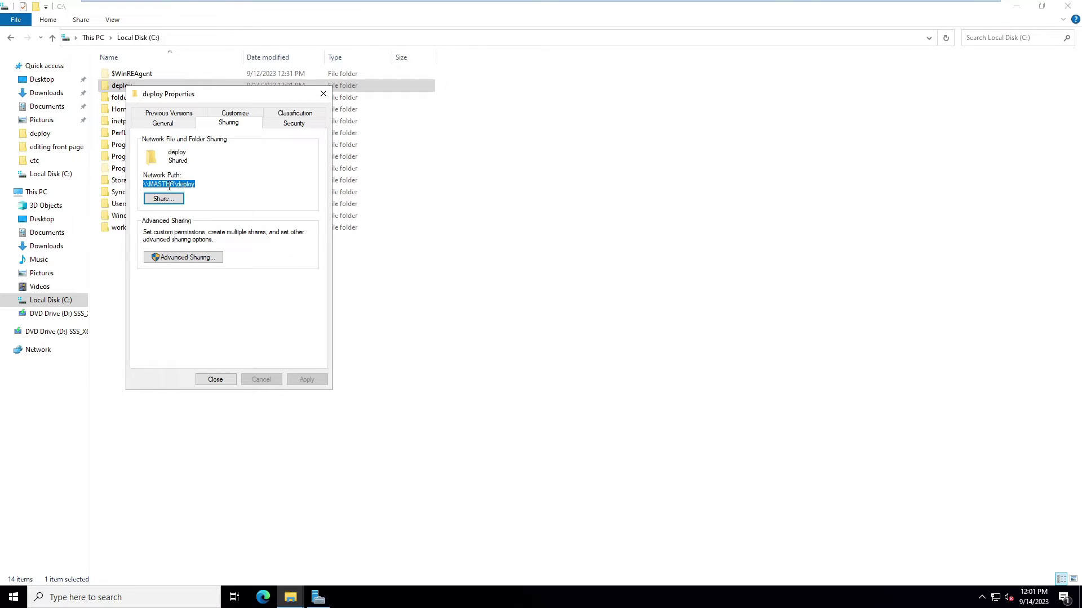
pyautogui.rightClick(169, 186)
pyautogui.click(199, 221)
pyautogui.click(219, 379)
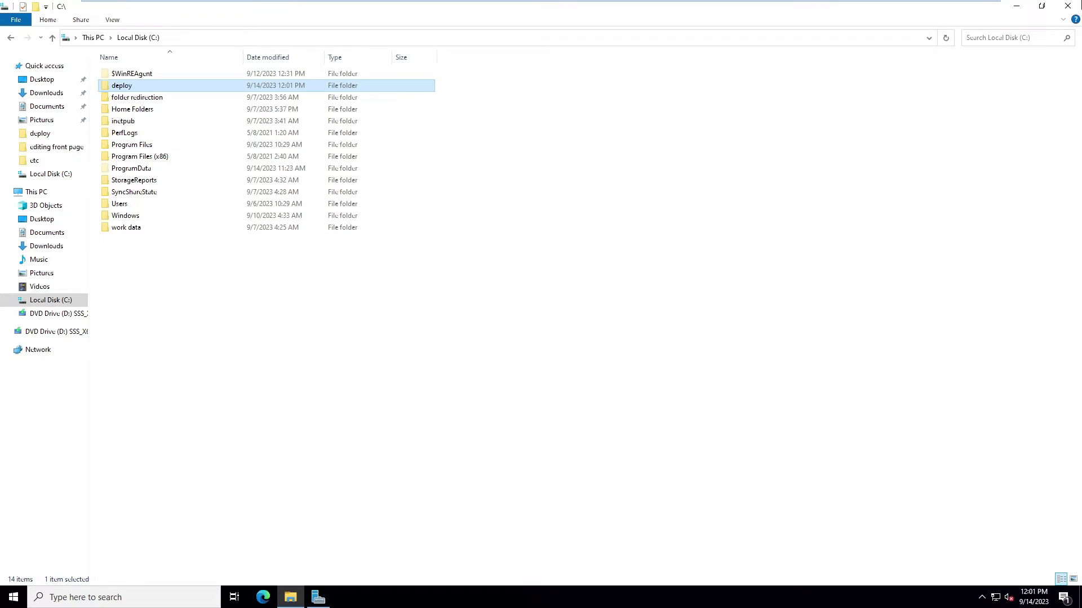
pyautogui.click(1016, 6)
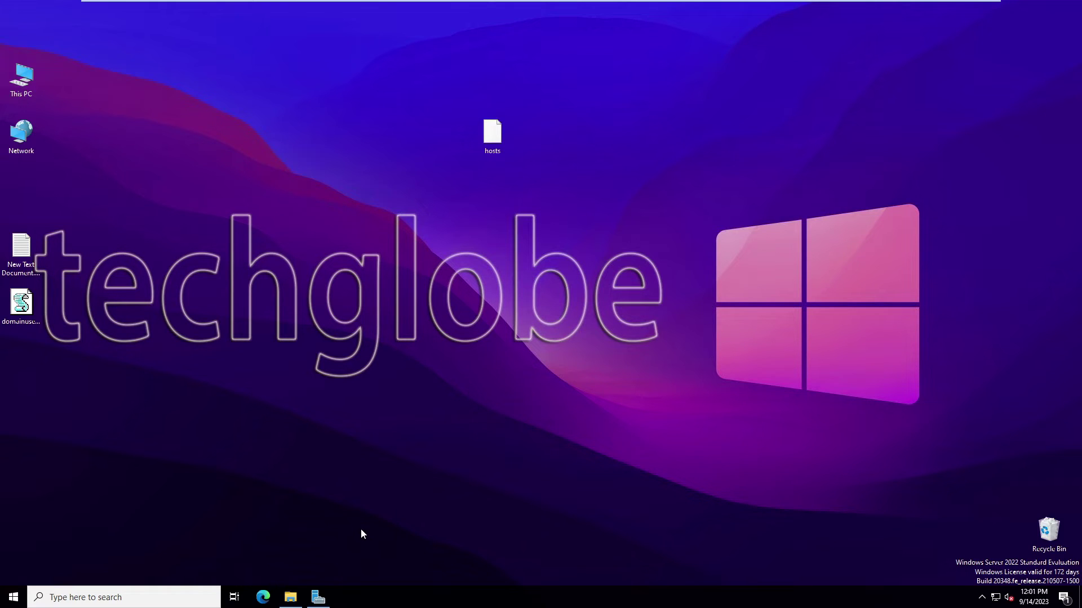
# - Maximize Server Manager and launch Active Directory Users and Computers and Group Policy Management from Tools
pyautogui.click(319, 597)
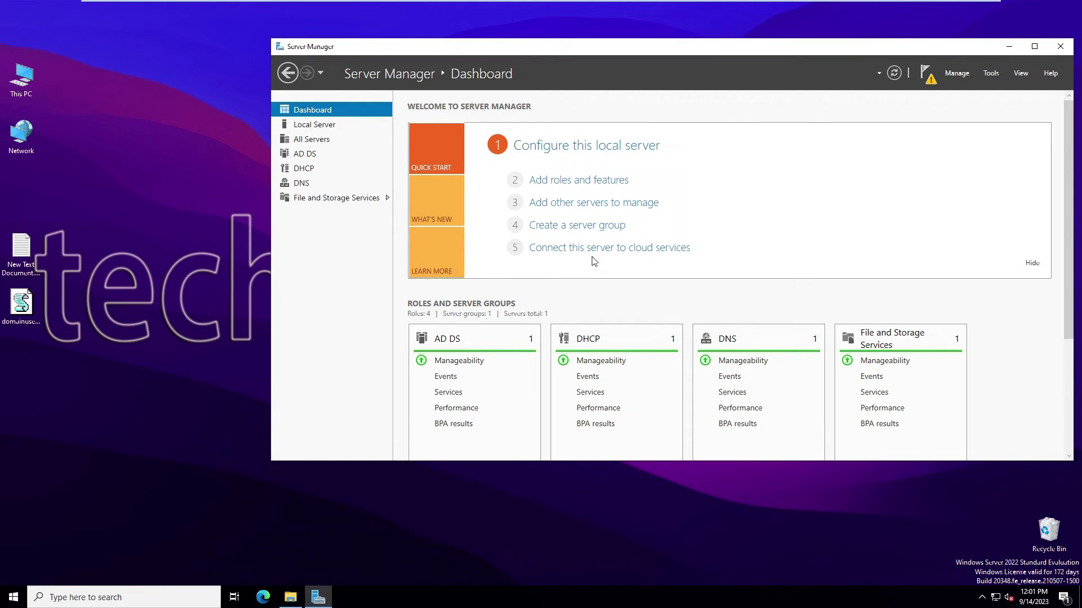
pyautogui.doubleClick(954, 46)
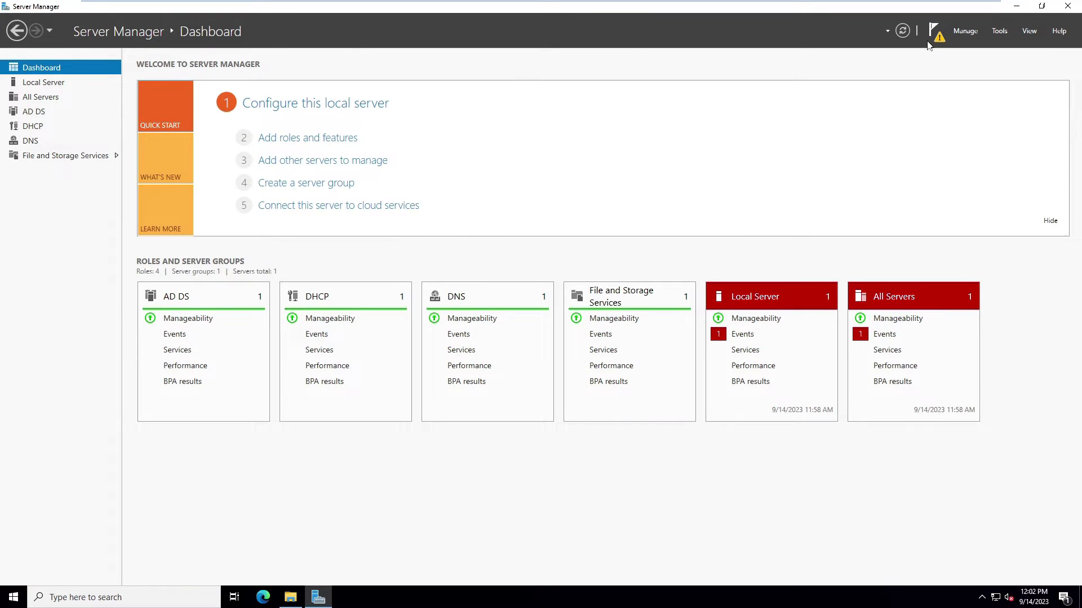
pyautogui.click(999, 31)
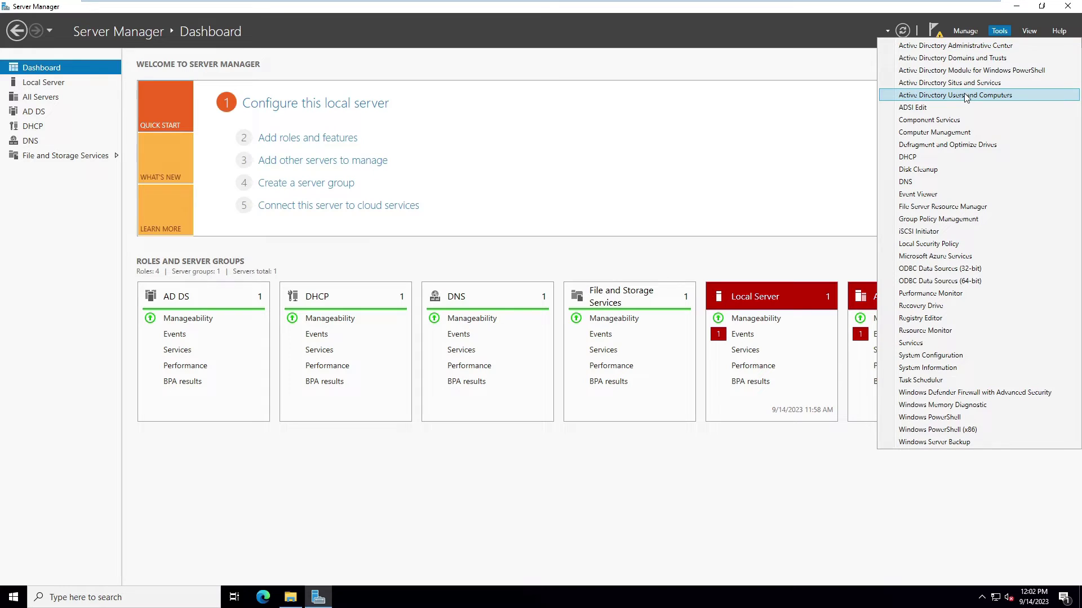
pyautogui.click(1000, 31)
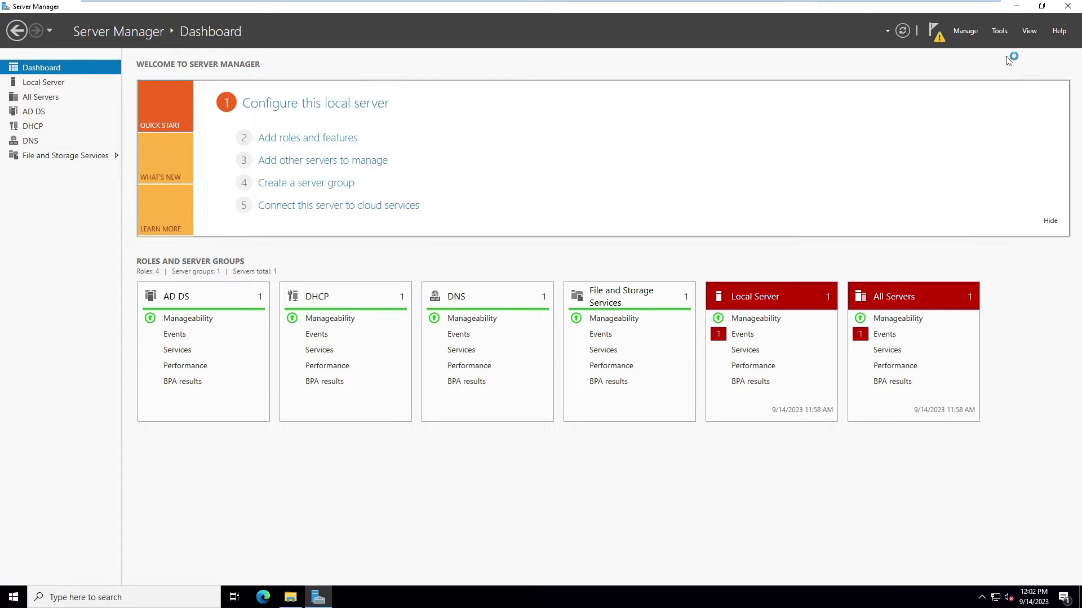
pyautogui.click(1000, 33)
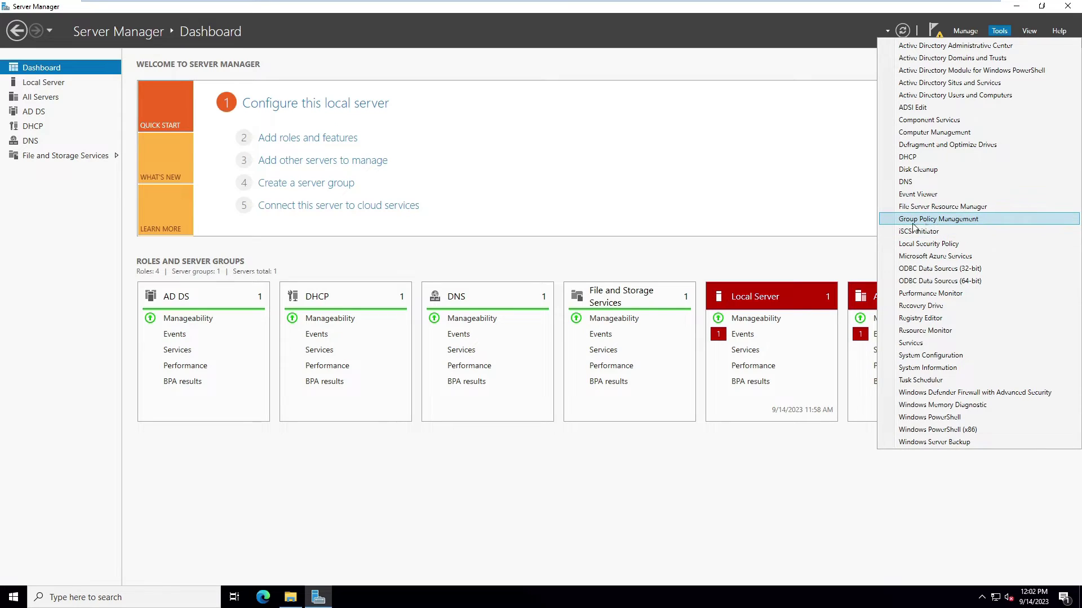
pyautogui.click(939, 222)
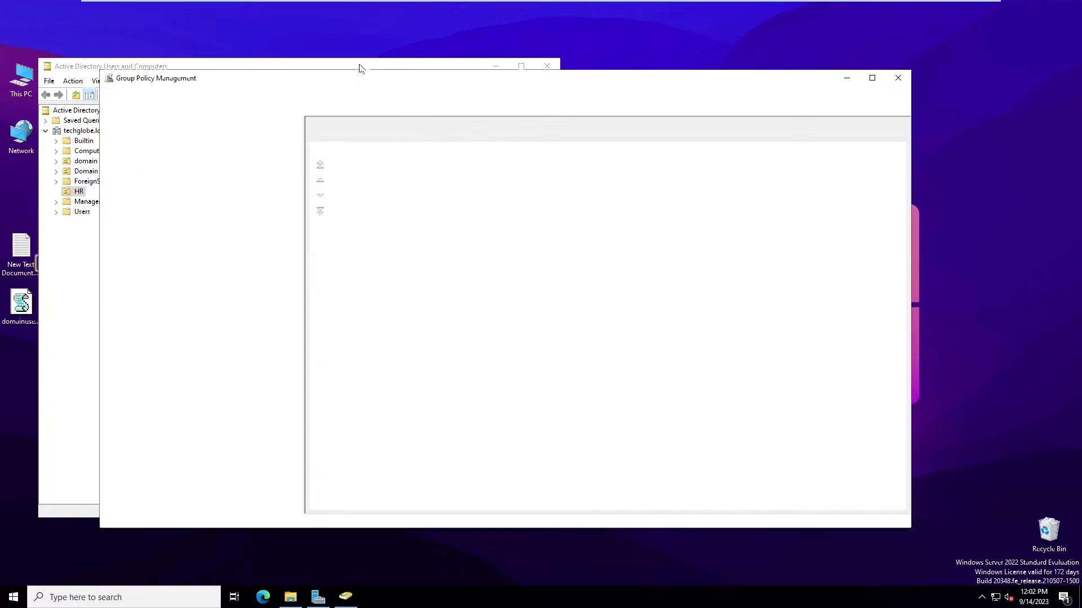
# - Show the domain computers OU in ADUC and select the DESKTOP-Q5UH6QI computer
pyautogui.click(362, 65)
pyautogui.click(110, 159)
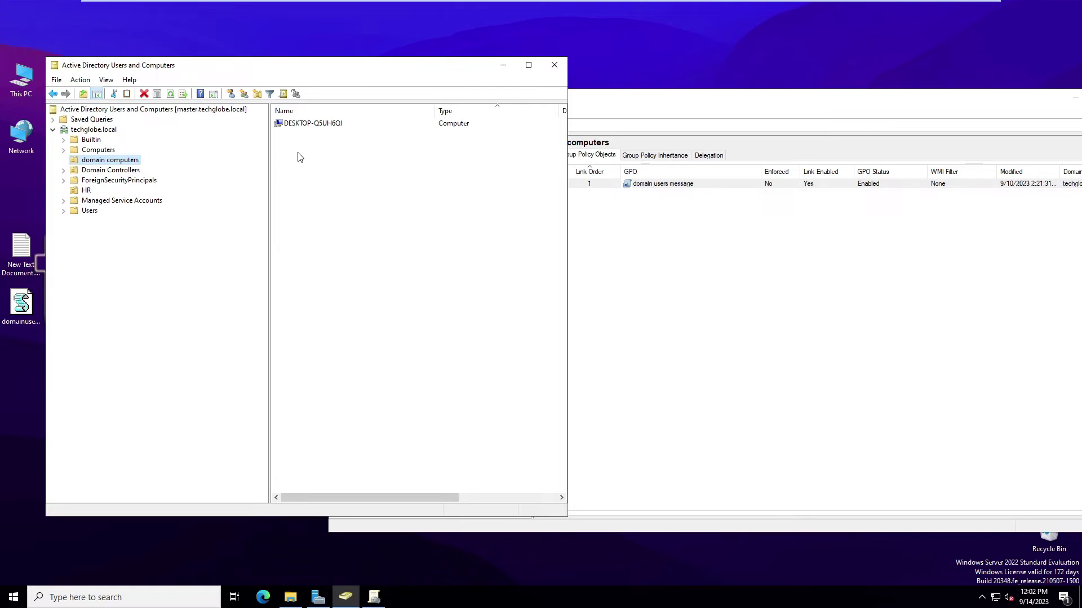
pyautogui.moveTo(322, 64); pyautogui.dragTo(302, 41)
pyautogui.click(287, 101)
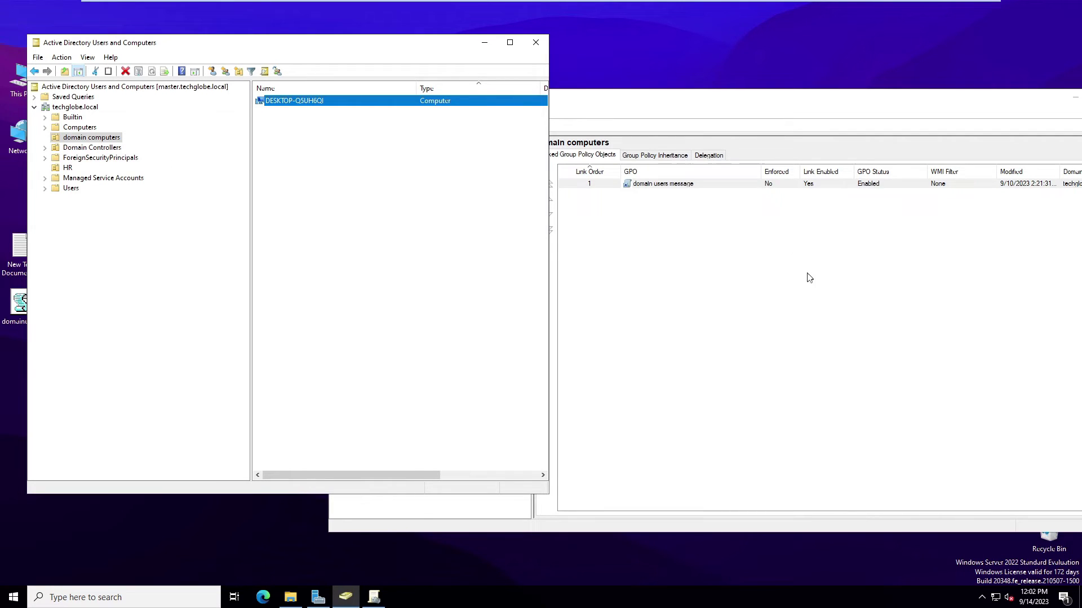
# - Arrange the ADUC and Group Policy Management windows side by side
pyautogui.click(824, 298)
pyautogui.moveTo(591, 98); pyautogui.dragTo(732, 57)
pyautogui.moveTo(402, 48); pyautogui.dragTo(381, 51)
pyautogui.click(654, 72)
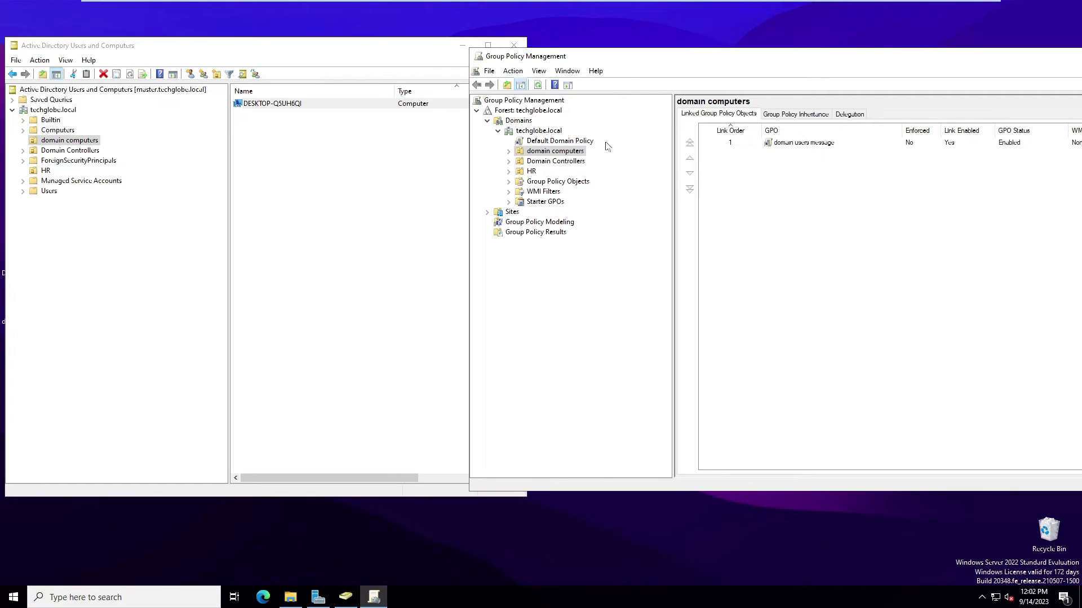
# - Create a GPO named 'facebook block_GPO' linked to the domain computers OU and expand the OU
pyautogui.rightClick(542, 153)
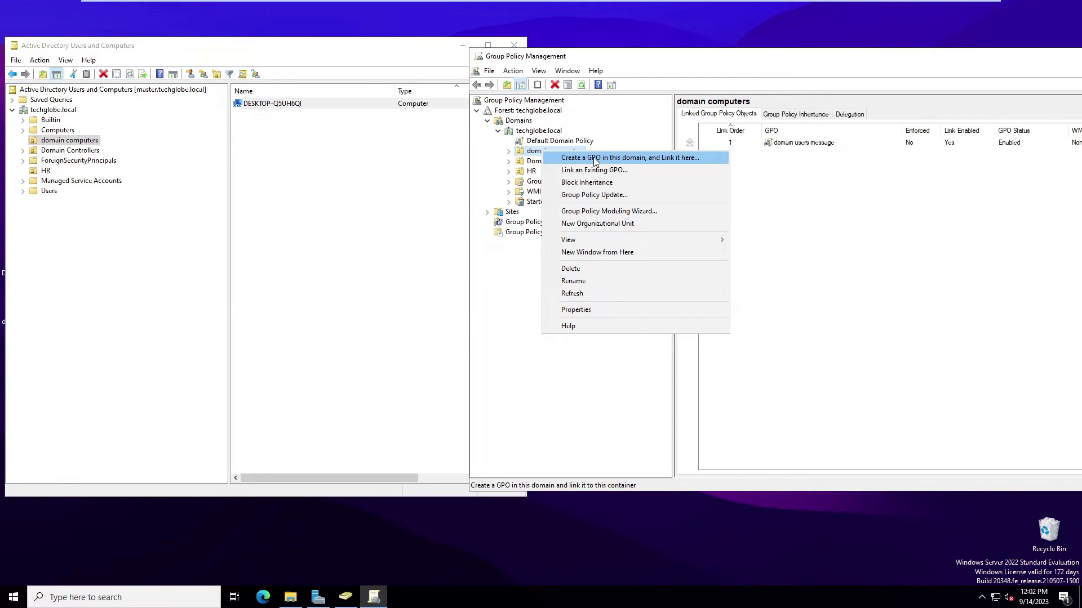
pyautogui.click(594, 157)
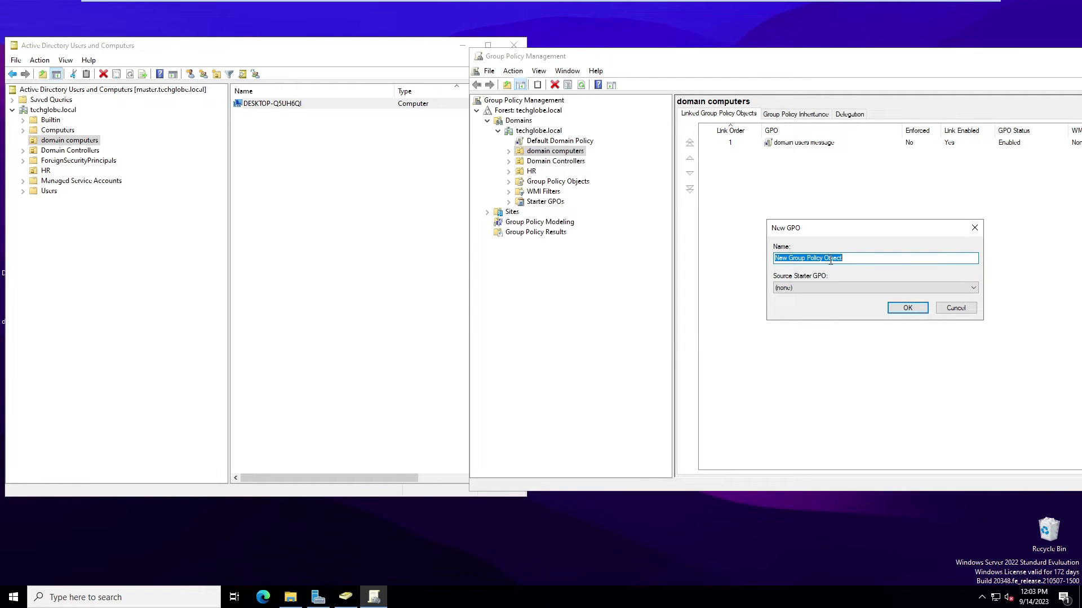
pyautogui.write('f')
pyautogui.click(907, 308)
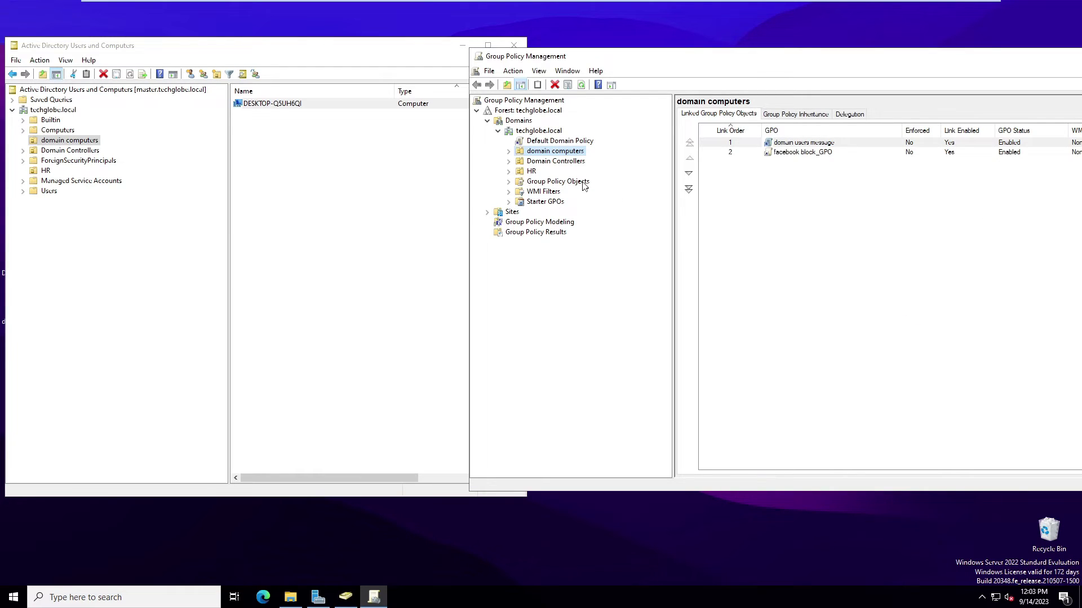
pyautogui.click(509, 152)
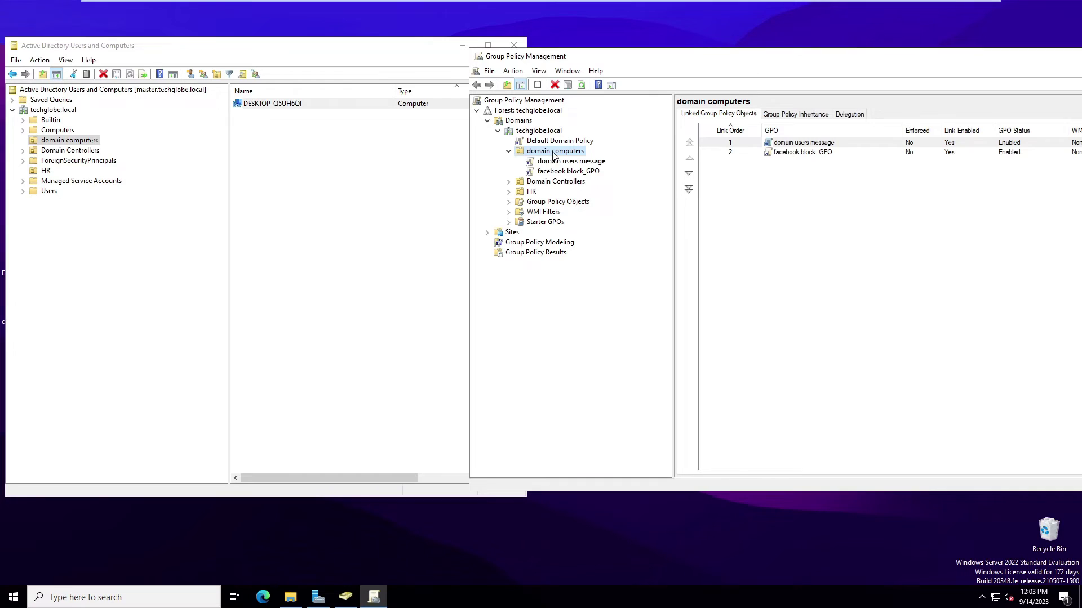
# - Edit facebook block_GPO and select Computer Configuration > Preferences > Windows Settings > Files, maximized
pyautogui.rightClick(547, 171)
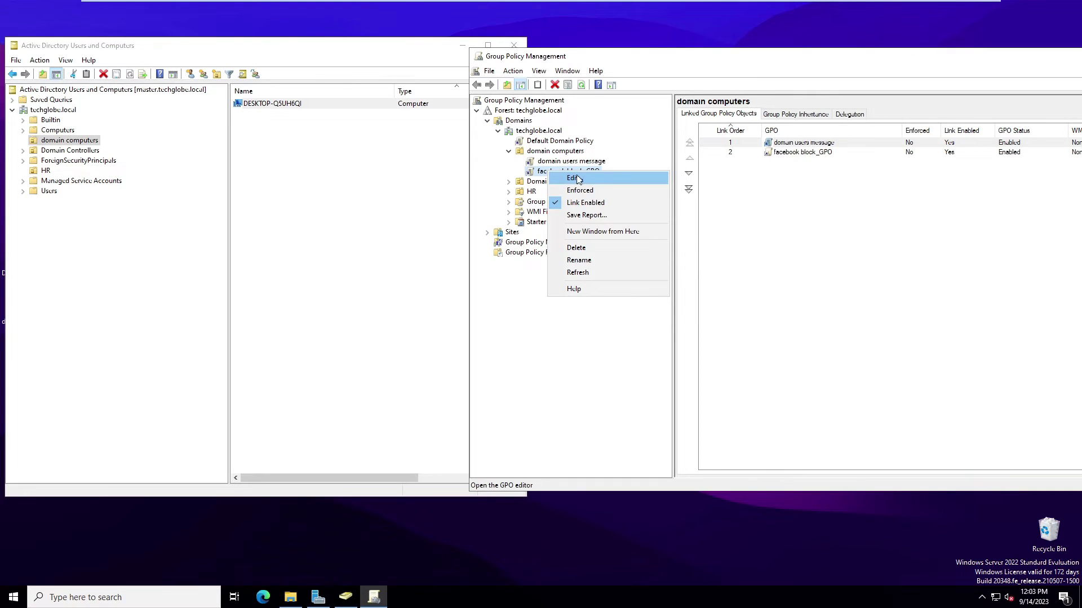
pyautogui.click(583, 178)
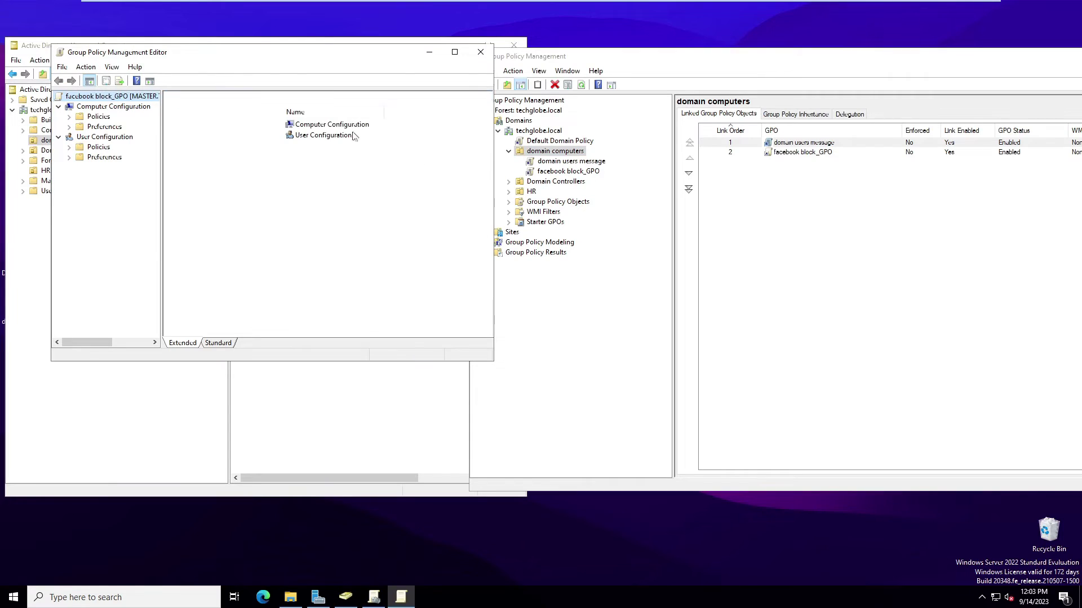
pyautogui.moveTo(271, 53); pyautogui.dragTo(442, 136)
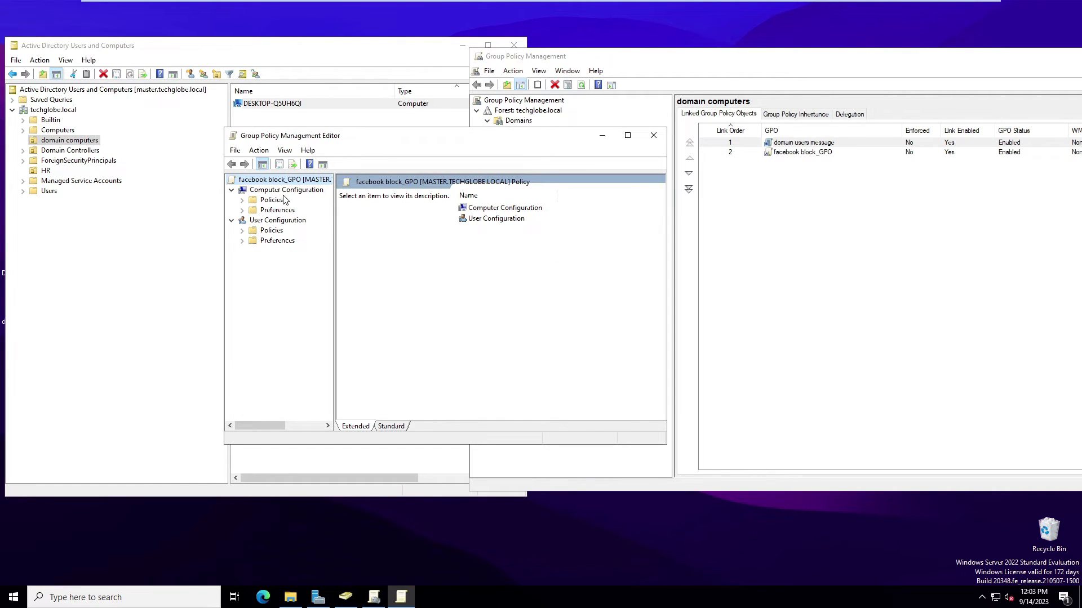
pyautogui.moveTo(395, 138); pyautogui.dragTo(334, 152)
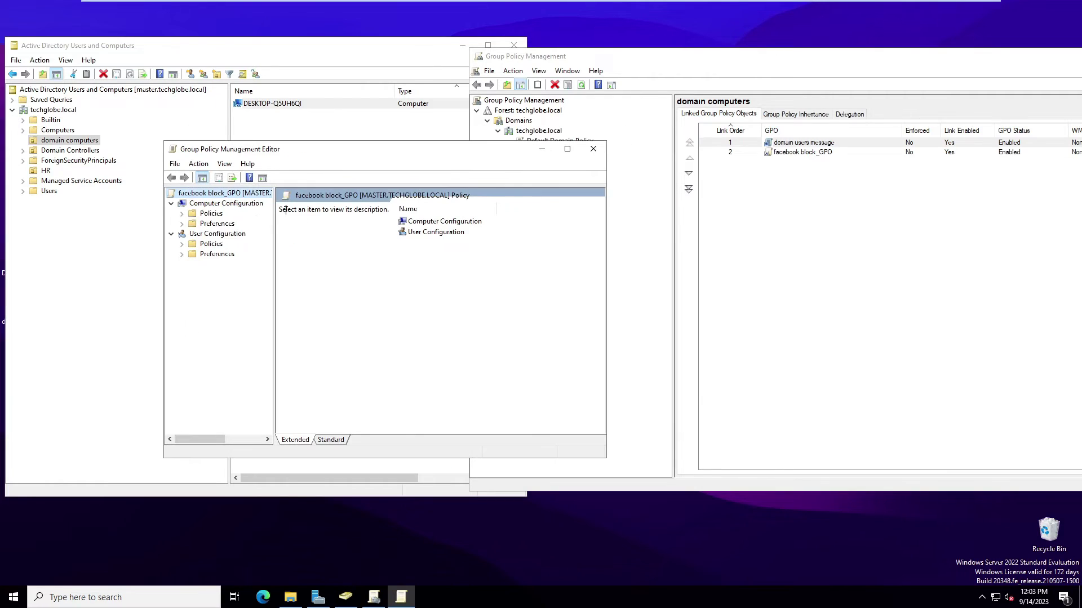
pyautogui.click(182, 224)
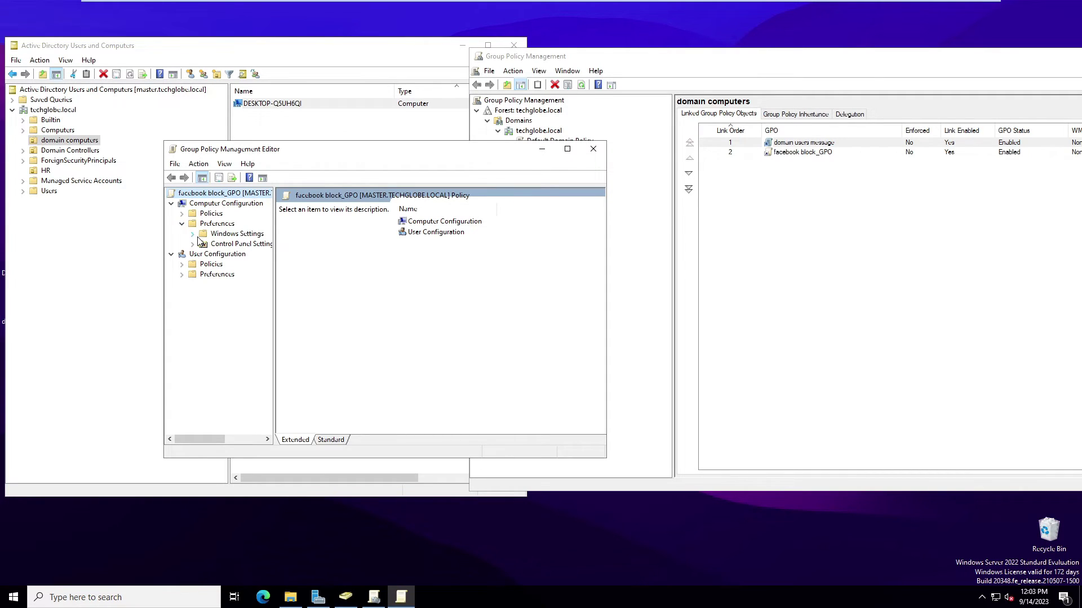
pyautogui.doubleClick(225, 235)
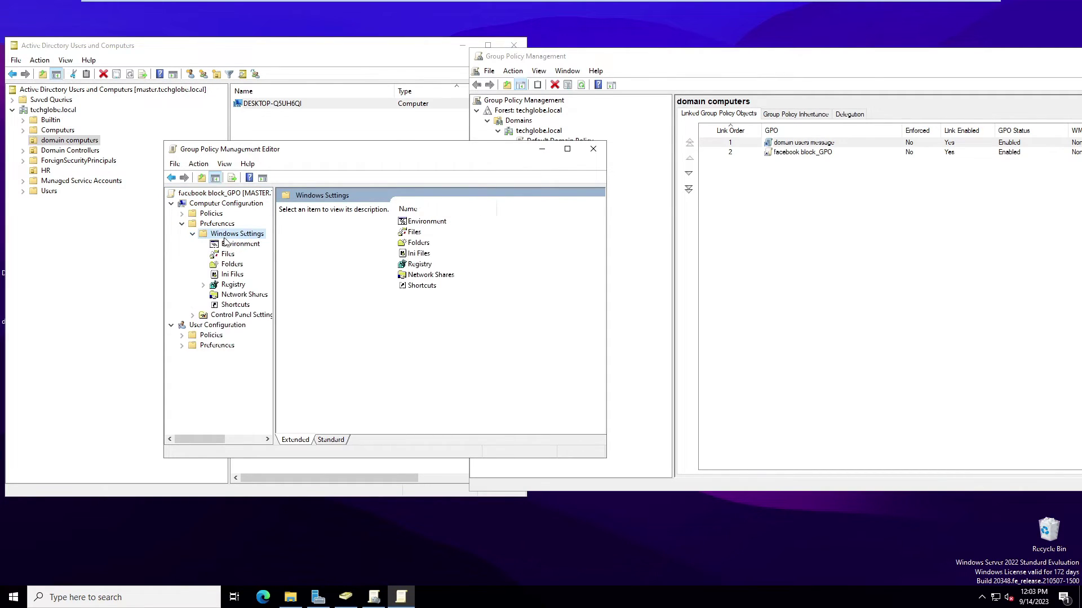
pyautogui.click(227, 254)
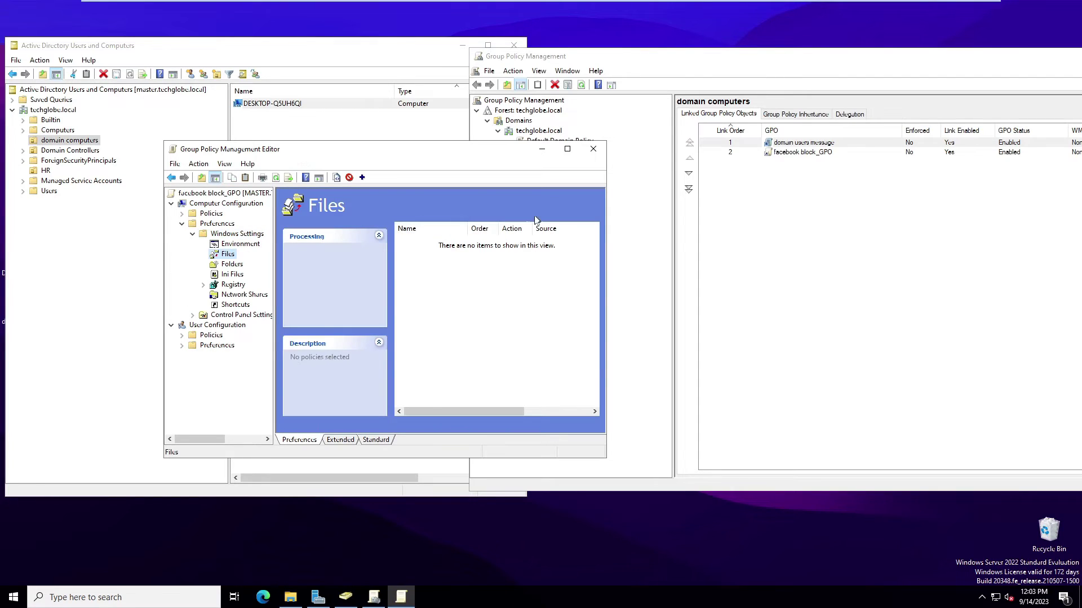
pyautogui.click(566, 150)
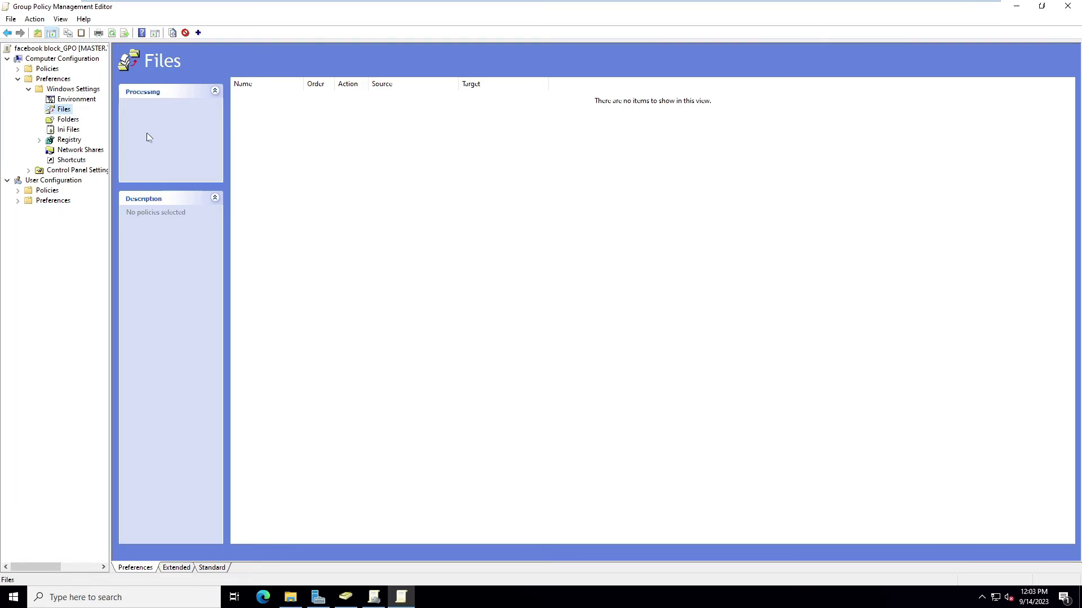
# - Add a new File preference item with its action set to Replace
pyautogui.rightClick(394, 152)
pyautogui.moveTo(425, 163)
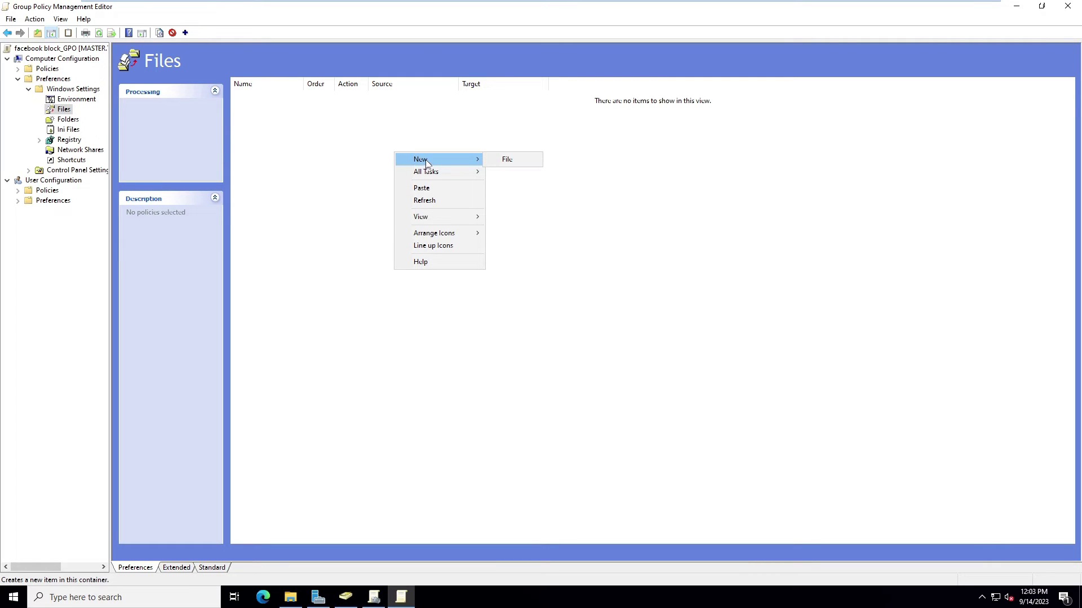
pyautogui.click(490, 159)
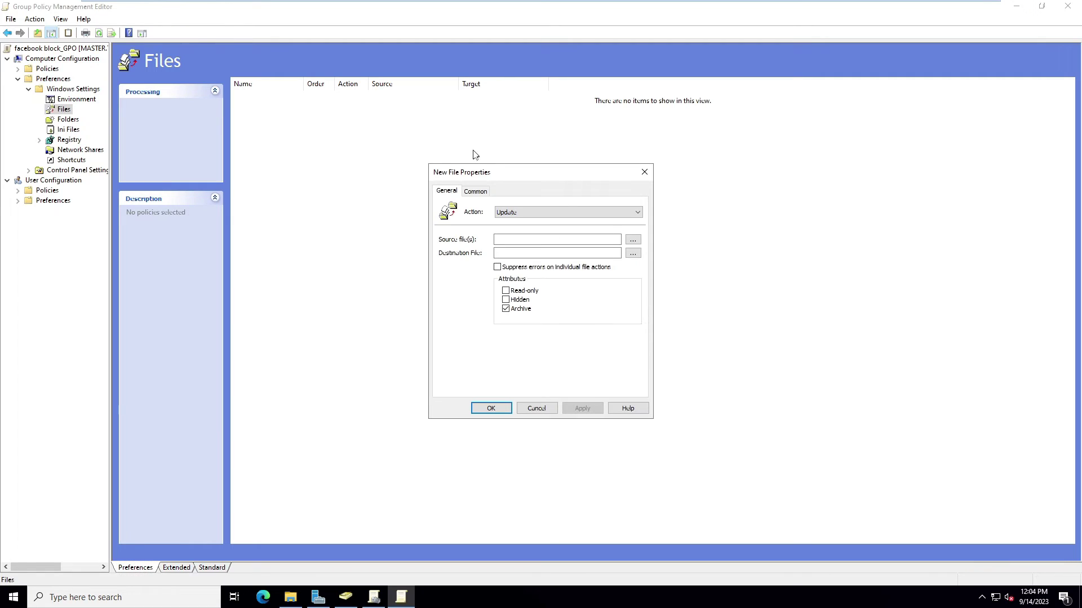
pyautogui.moveTo(551, 173); pyautogui.dragTo(469, 165)
pyautogui.click(439, 206)
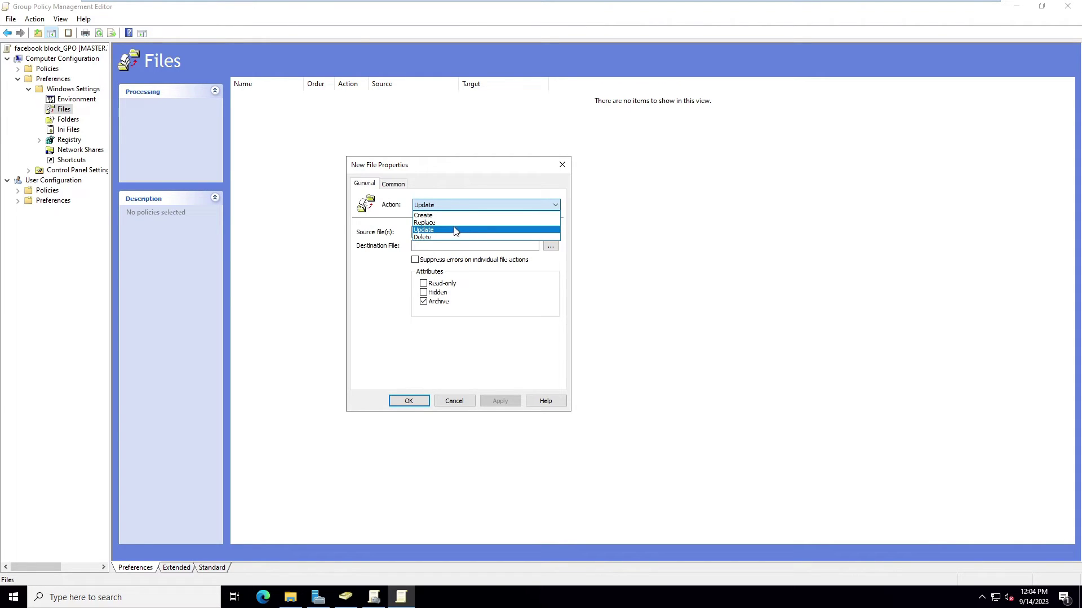
pyautogui.click(430, 223)
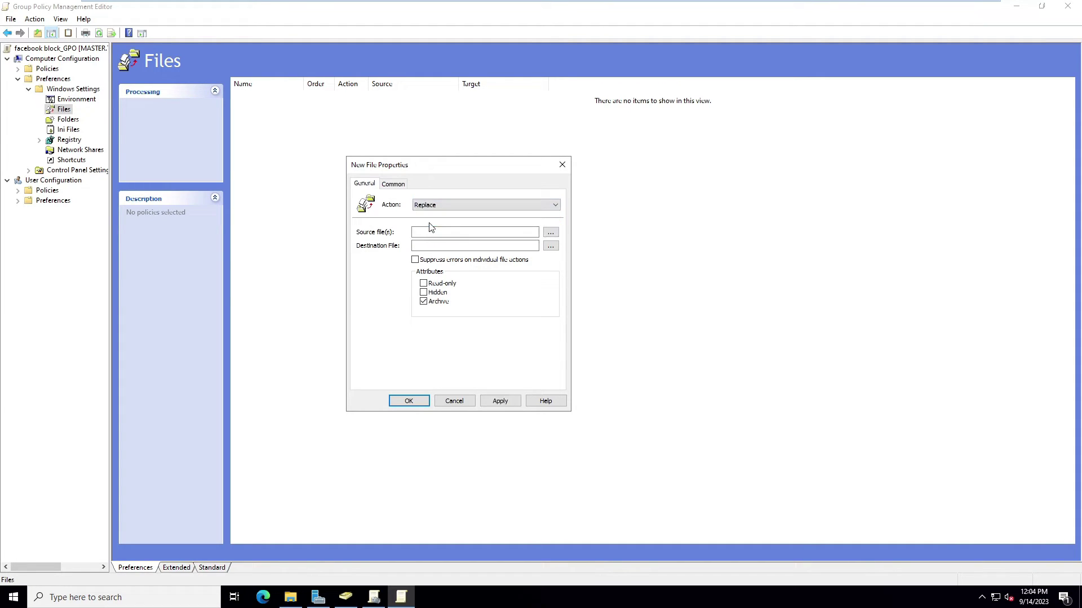
# - Set the source file to \\MASTER\deploy\hosts by pasting and completing the share path
pyautogui.rightClick(490, 233)
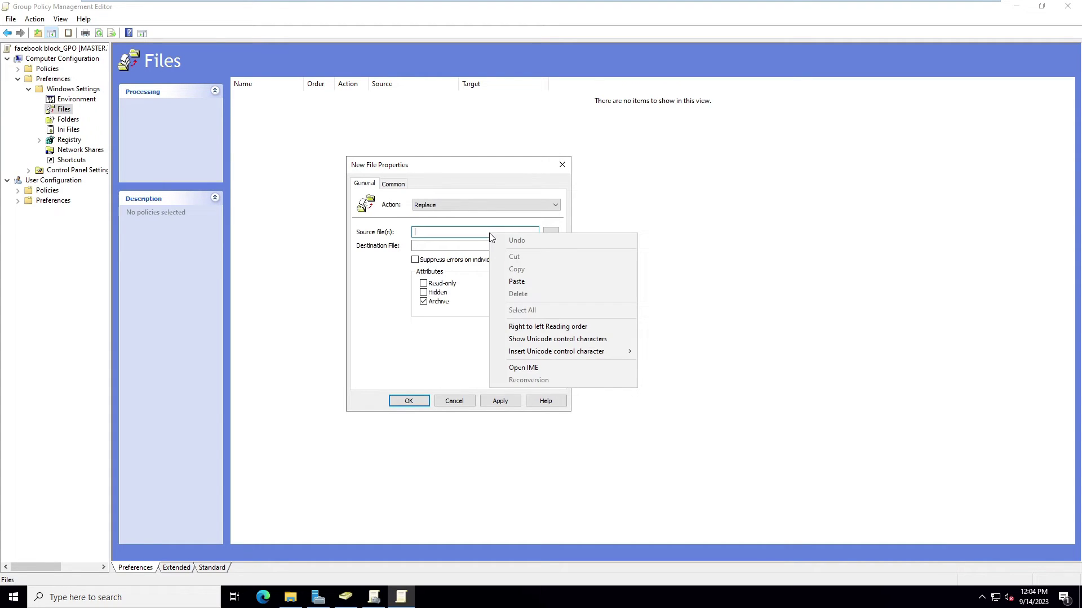
pyautogui.click(518, 280)
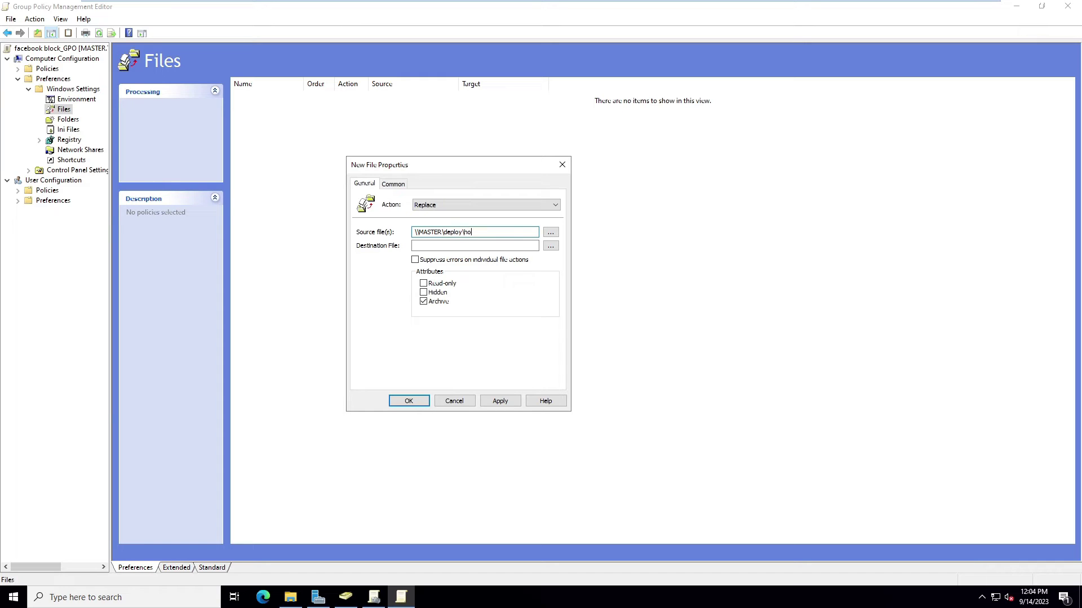
pyautogui.write('ts')
pyautogui.moveTo(501, 232); pyautogui.dragTo(413, 233)
pyautogui.click(530, 246)
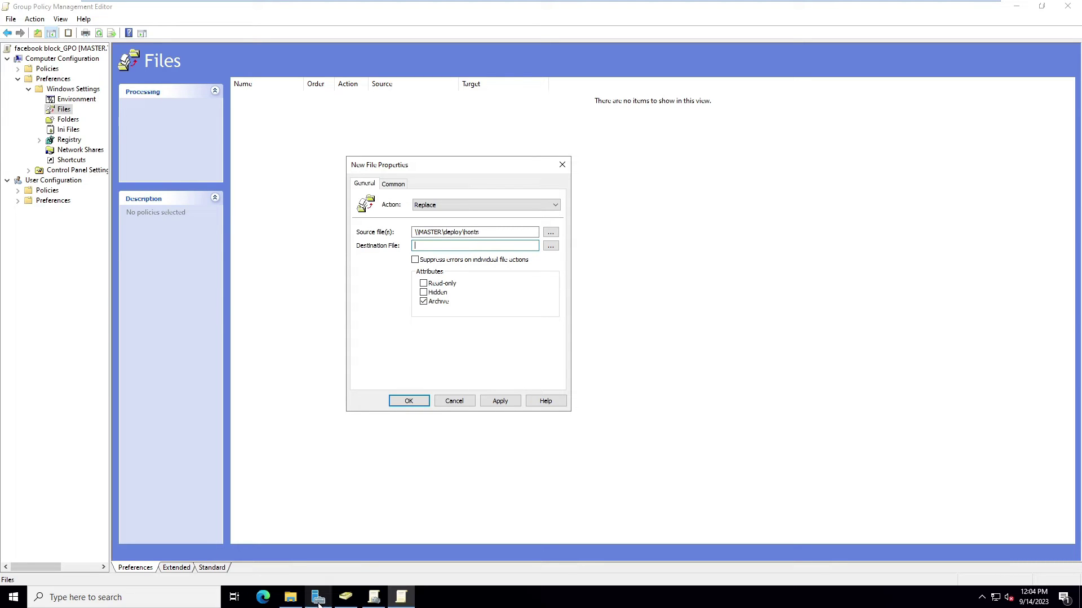
# - Browse in File Explorer from C:\ into the Windows\System32 folder
pyautogui.click(290, 597)
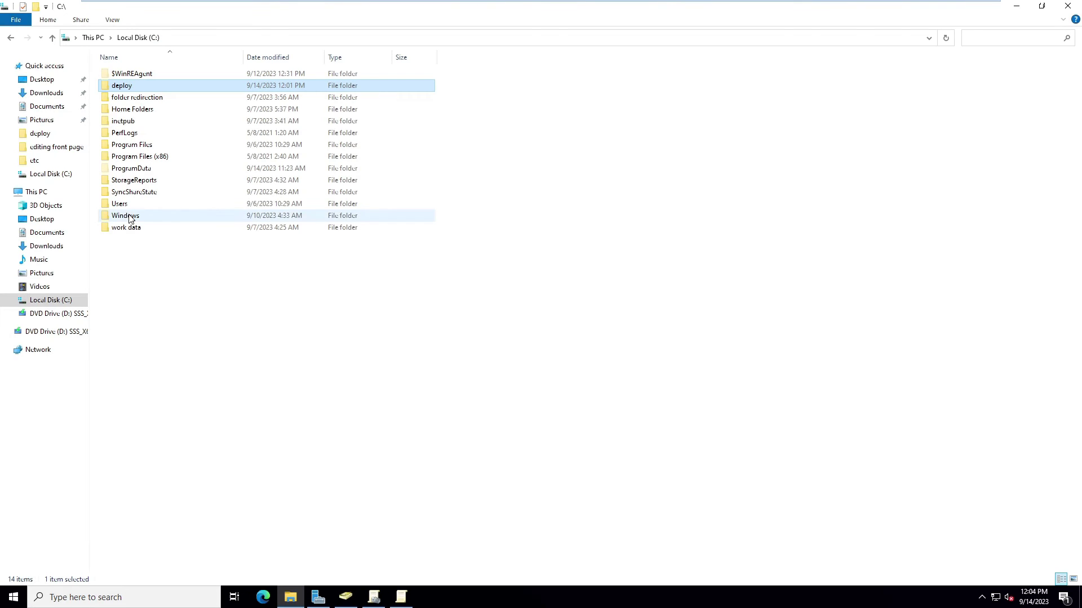
pyautogui.doubleClick(128, 217)
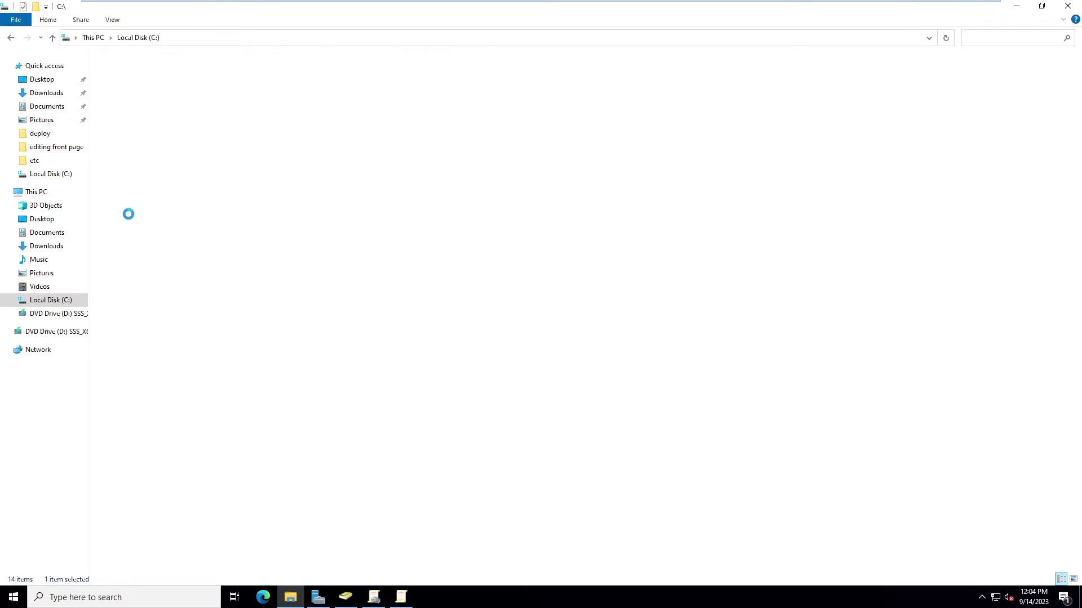
pyautogui.scroll(-4, 160, 323)
pyautogui.write('se')
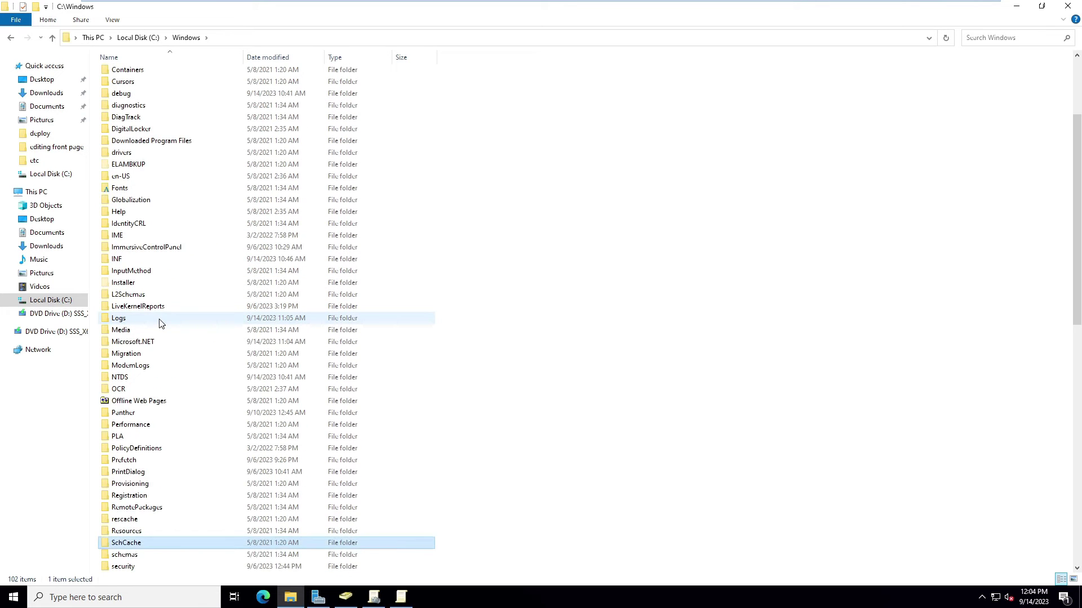
pyautogui.scroll(-14, 159, 323)
pyautogui.press('Down')
pyautogui.press('Down')
pyautogui.press('Down')
pyautogui.press('Down')
pyautogui.press('Down')
pyautogui.press('Down')
pyautogui.press('Down')
pyautogui.press('Down')
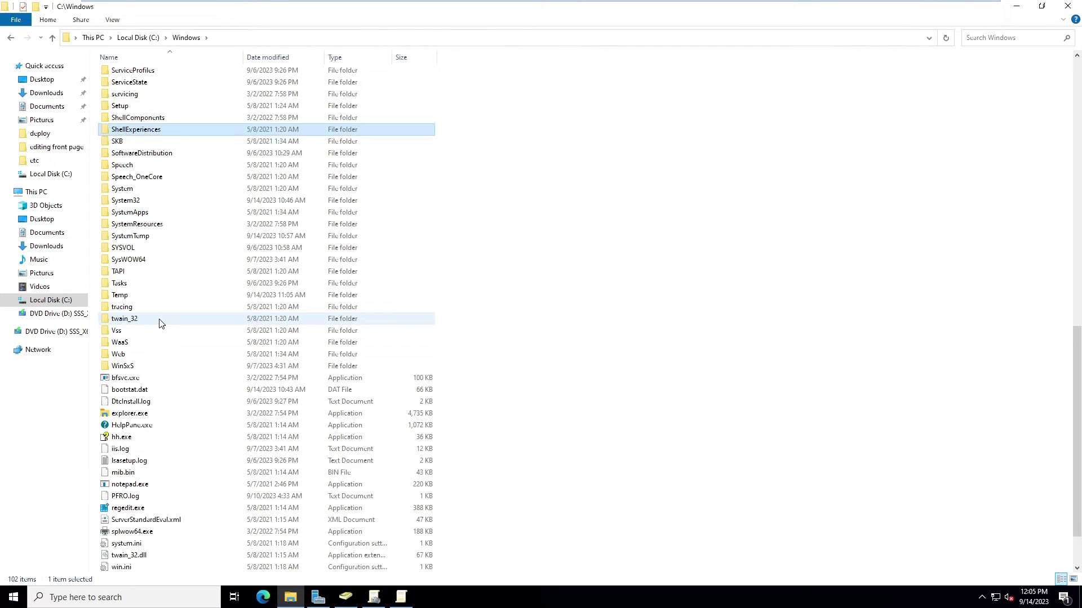
pyautogui.doubleClick(131, 202)
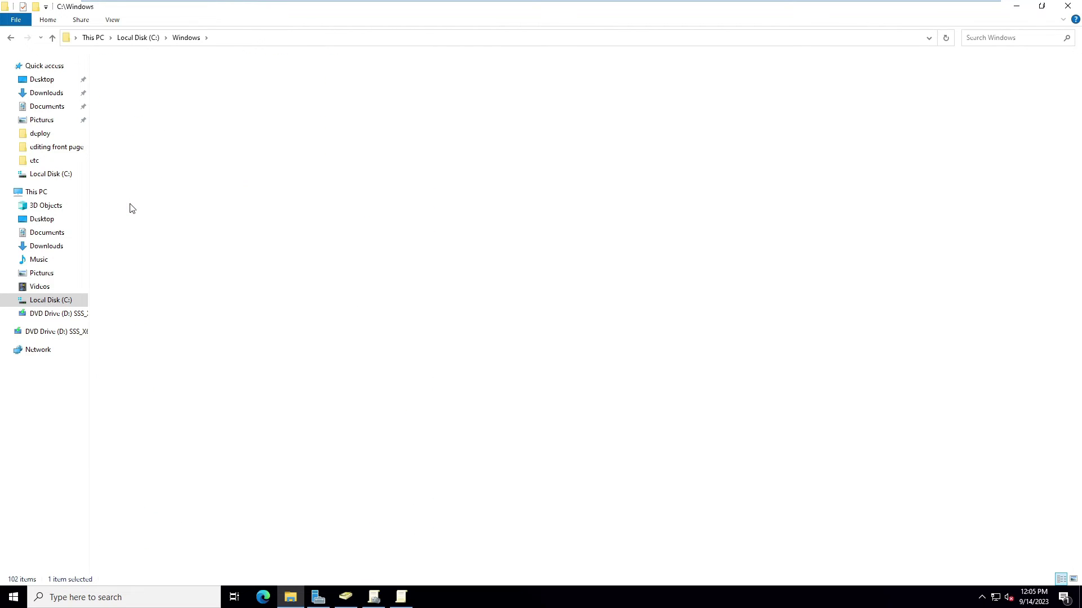
# - Open drivers\etc and select the hosts file
pyautogui.write('d')
pyautogui.press('Down')
pyautogui.press('Down')
pyautogui.press('Down')
pyautogui.press('Down')
pyautogui.press('Down')
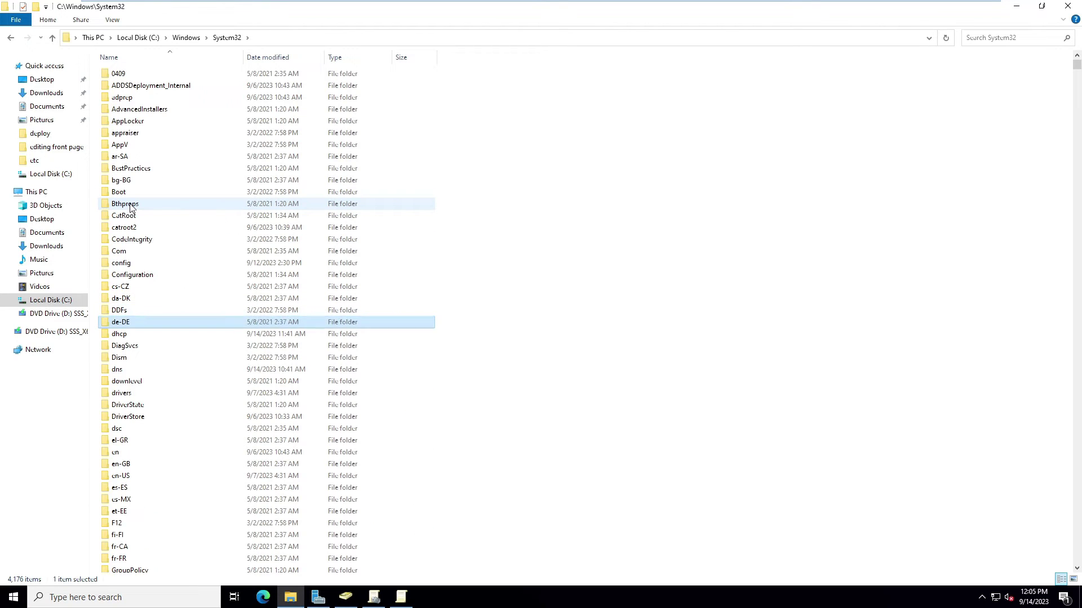
pyautogui.press('Down')
pyautogui.press('Down')
pyautogui.press('Down')
pyautogui.press('Return')
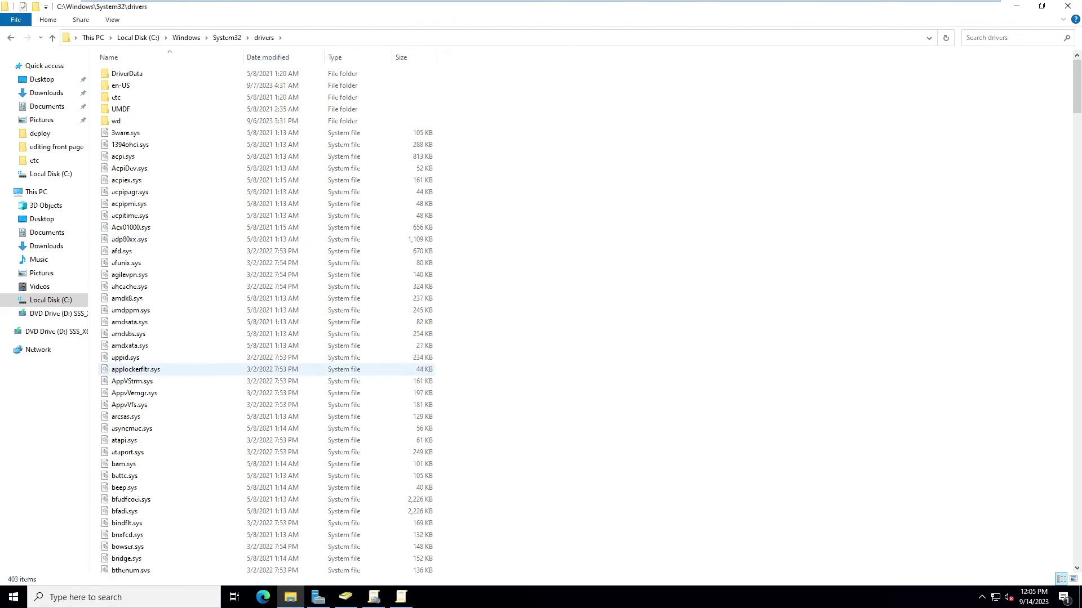
pyautogui.doubleClick(119, 99)
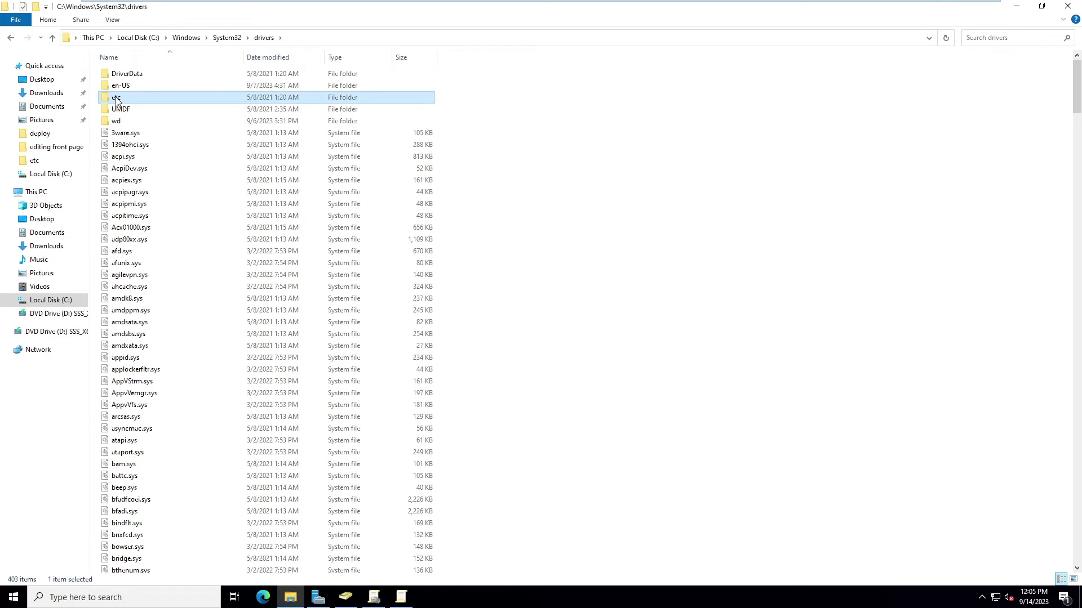
pyautogui.click(134, 75)
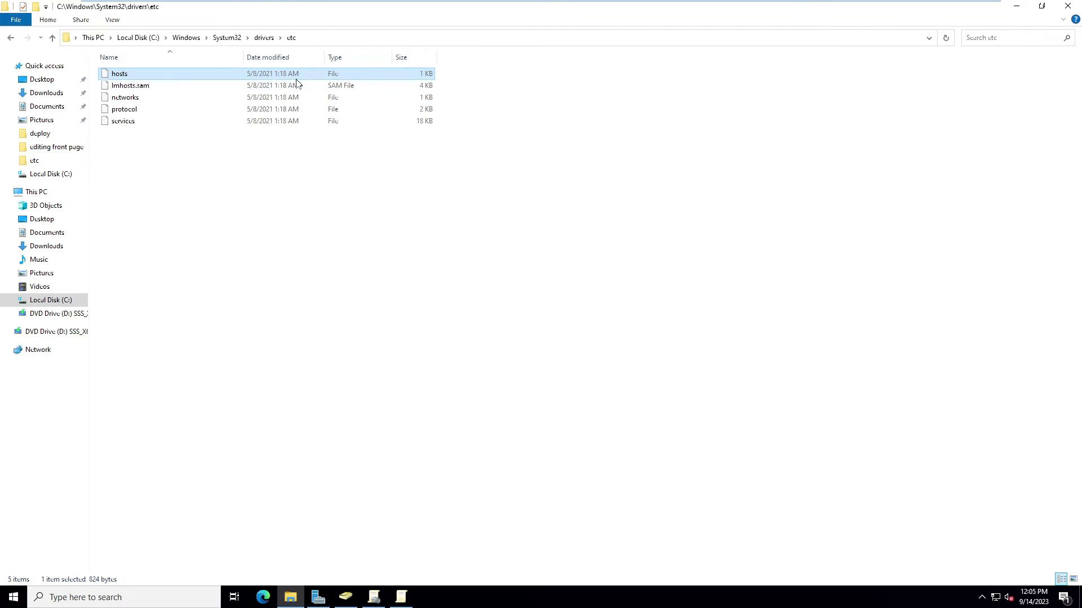
# - Copy the folder path C:\Windows\System32\drivers\etc from the address bar
pyautogui.click(366, 43)
pyautogui.rightClick(149, 38)
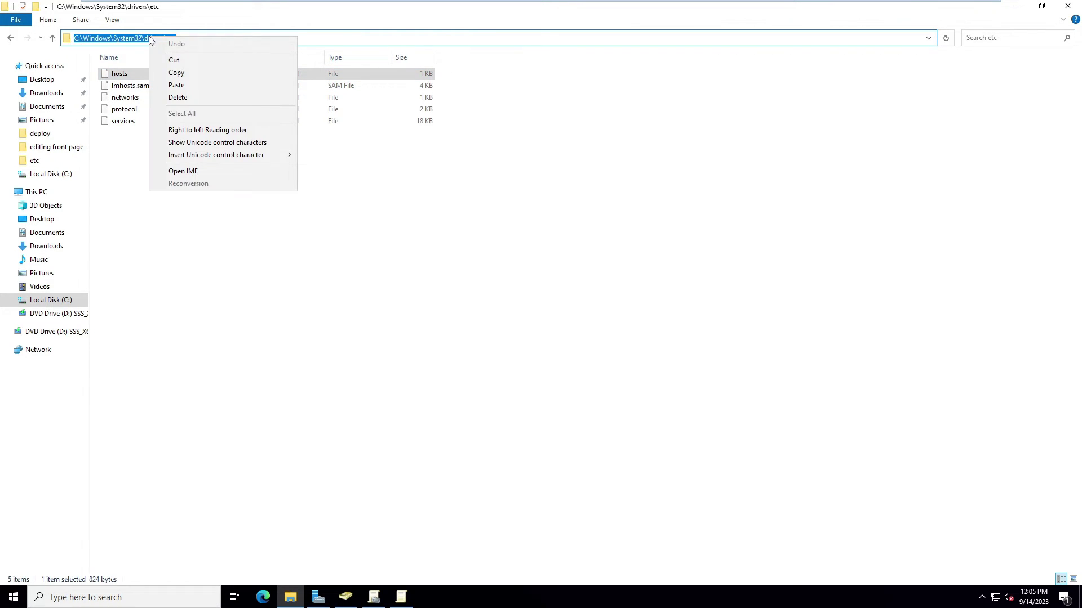
pyautogui.click(174, 73)
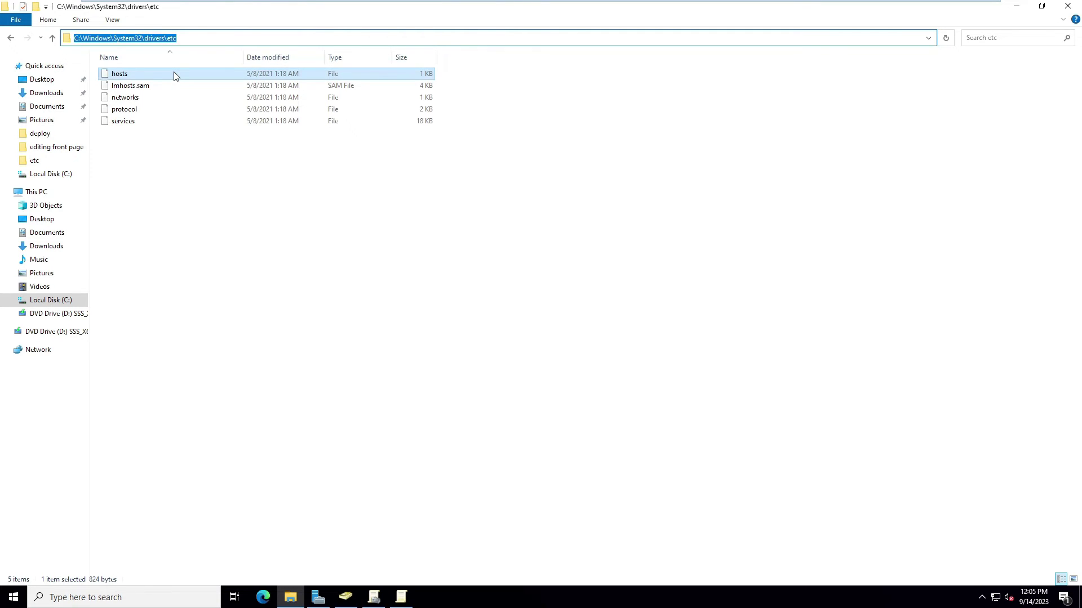
pyautogui.click(403, 597)
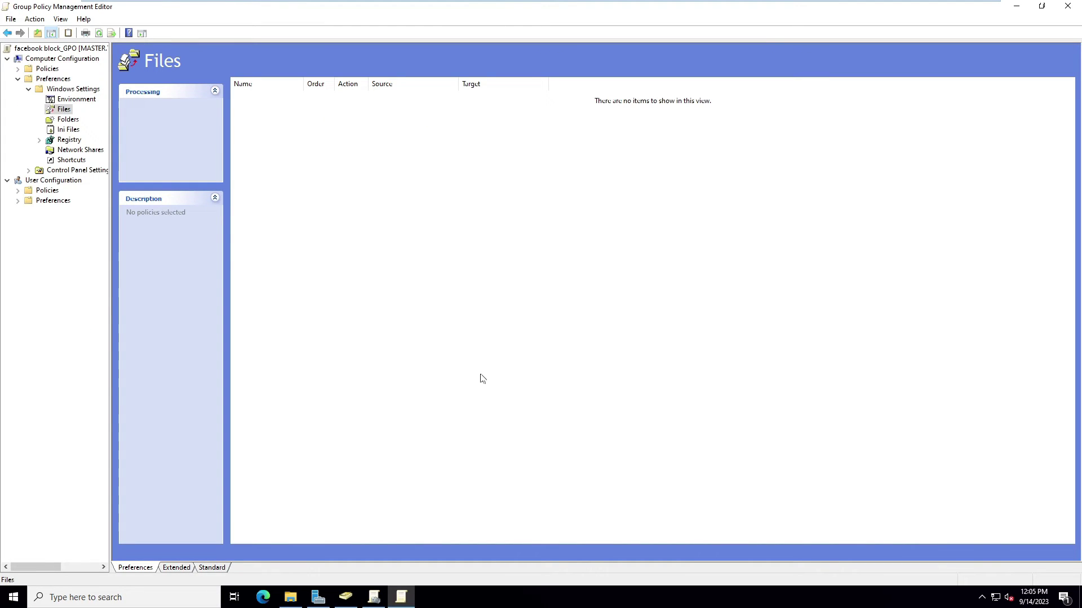
# - Paste the etc path as Destination File, ending in \hosts, and apply the replacement item
pyautogui.hotkey('alt', 'Tab', 'Tab')
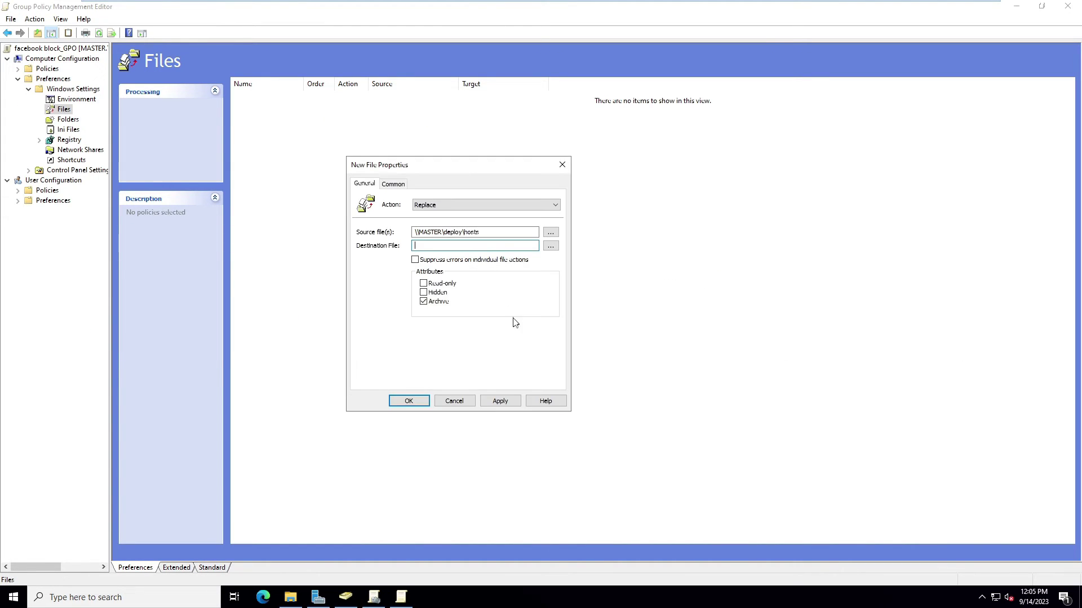
pyautogui.rightClick(445, 247)
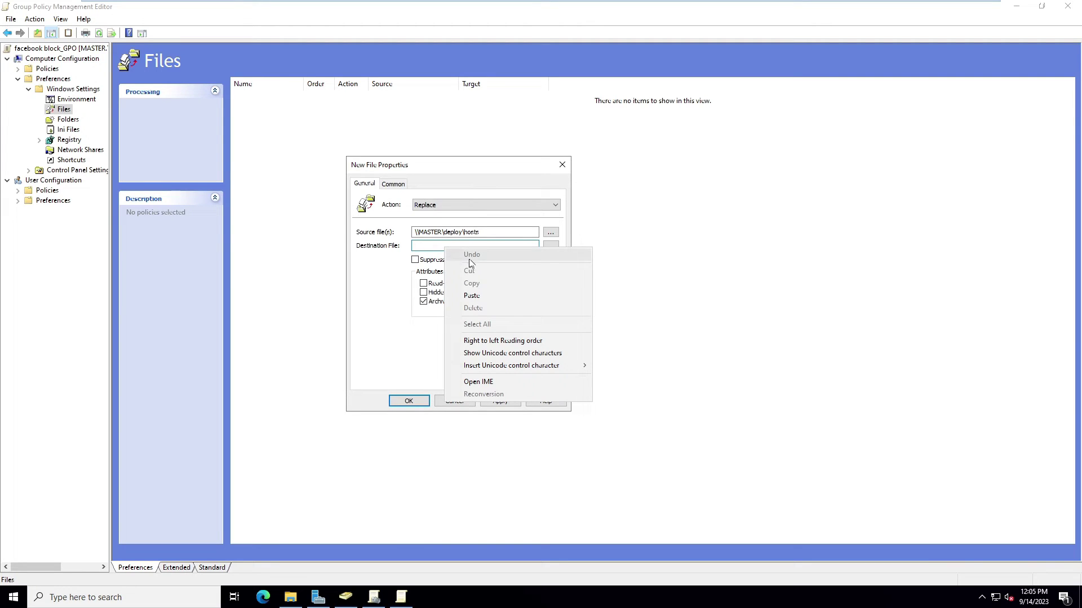
pyautogui.click(476, 294)
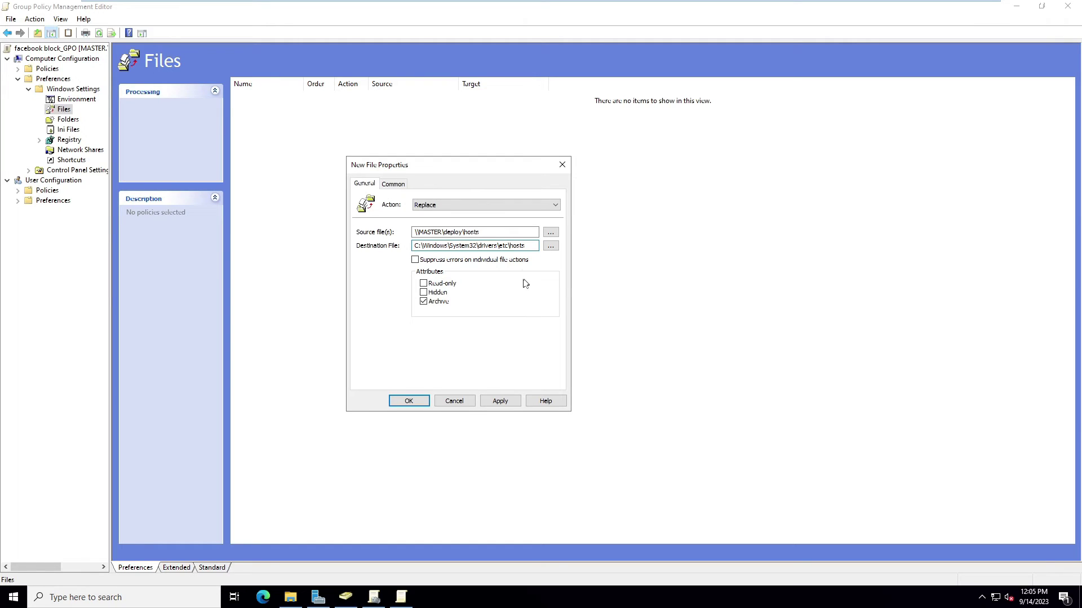
pyautogui.click(496, 403)
pyautogui.click(411, 401)
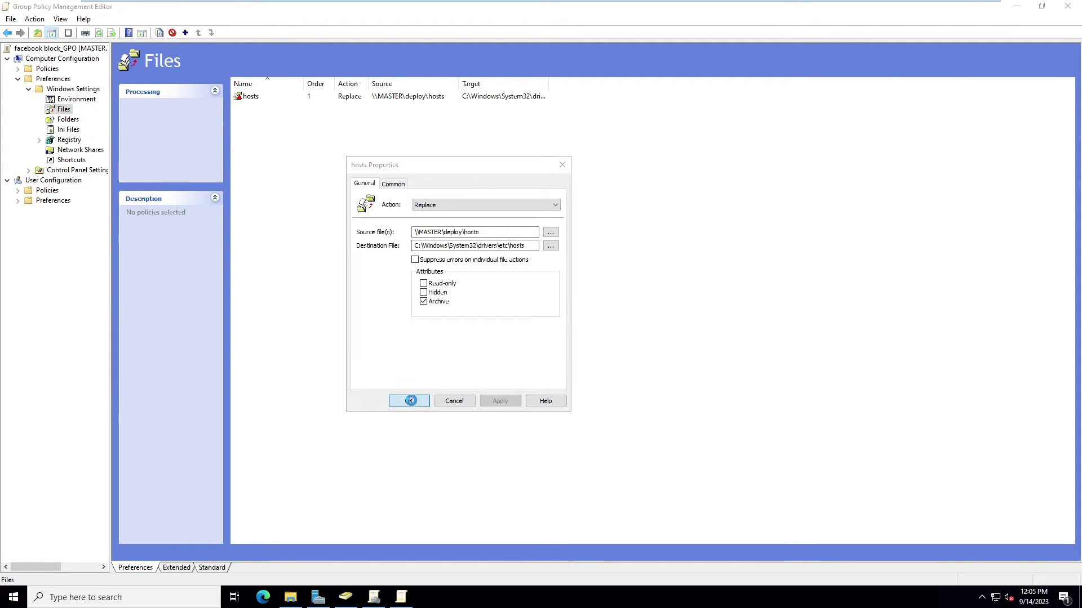
pyautogui.click(313, 96)
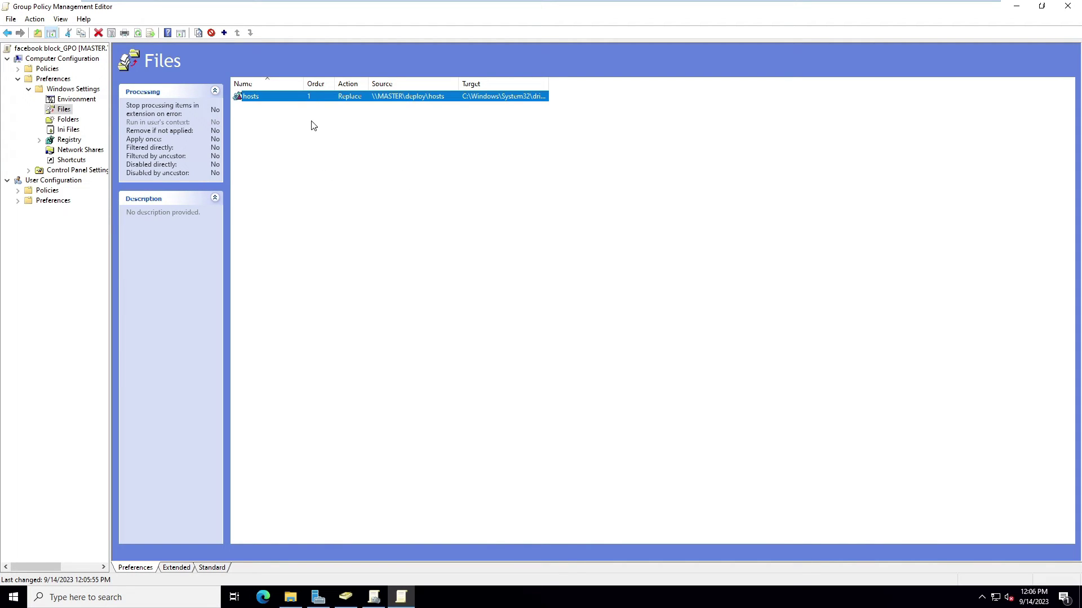
# - Minimize the Group Policy editor and File Explorer to clear the desktop
pyautogui.click(1041, 6)
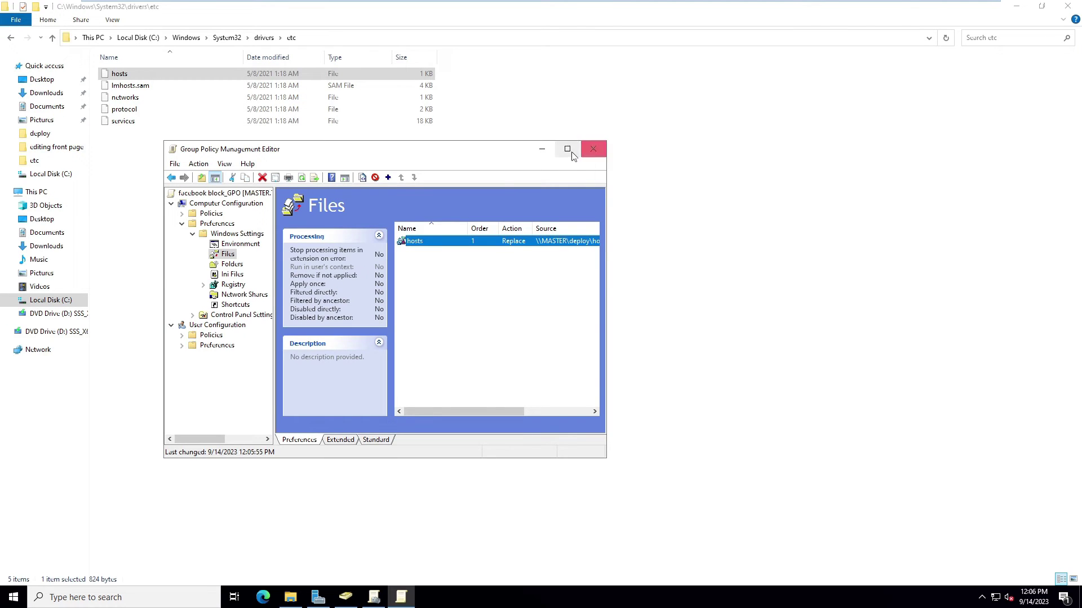
pyautogui.click(541, 150)
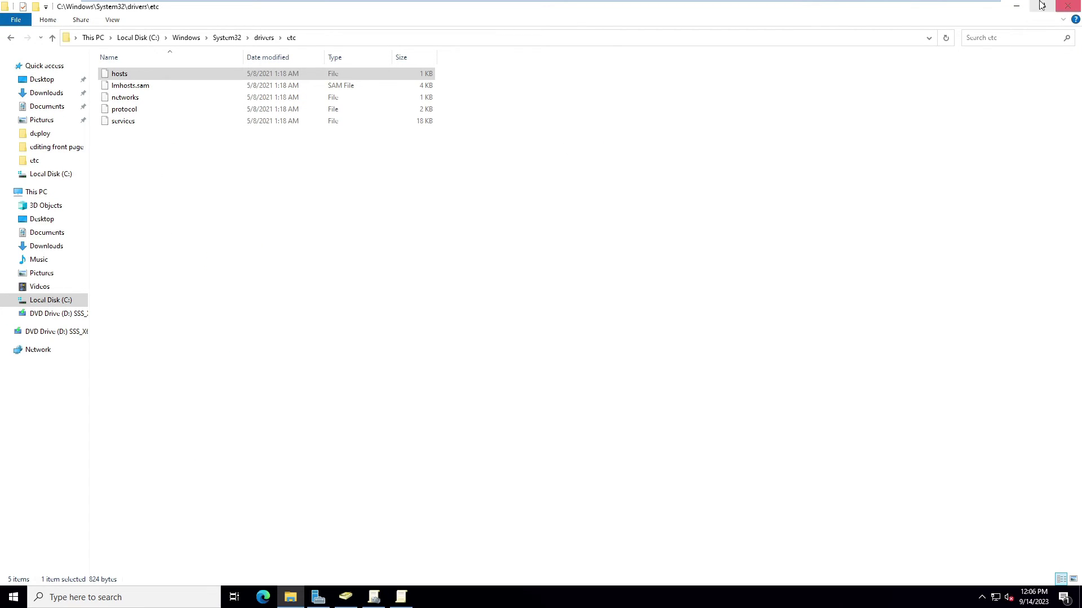
pyautogui.click(1015, 6)
pyautogui.press('super+d')
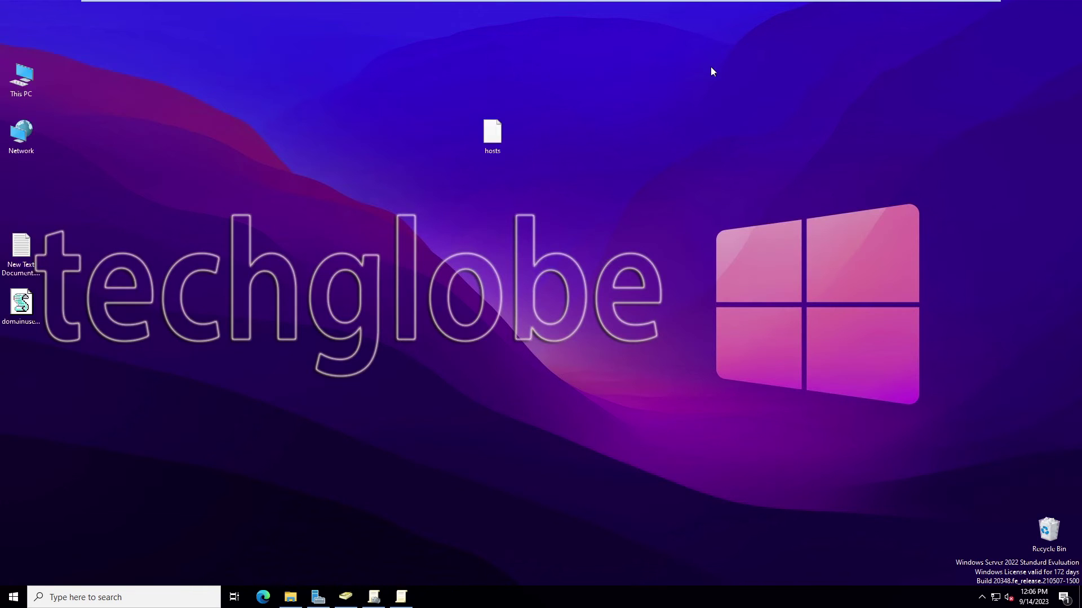
# - Run cmd from the Run dialog and execute gpupdate /force
pyautogui.press('super+r')
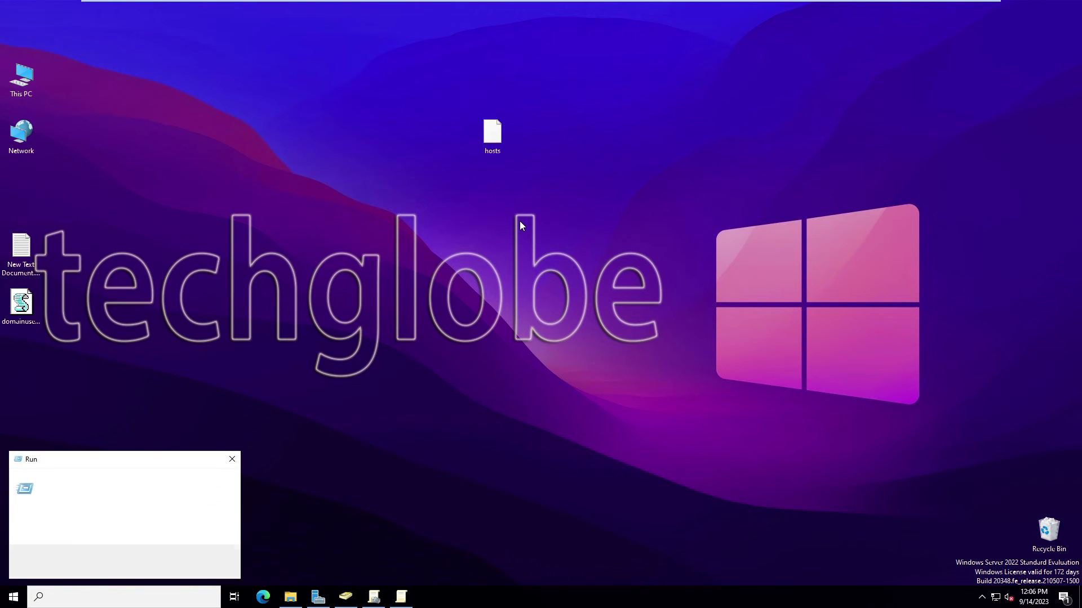
pyautogui.write('c')
pyautogui.press('BackSpace')
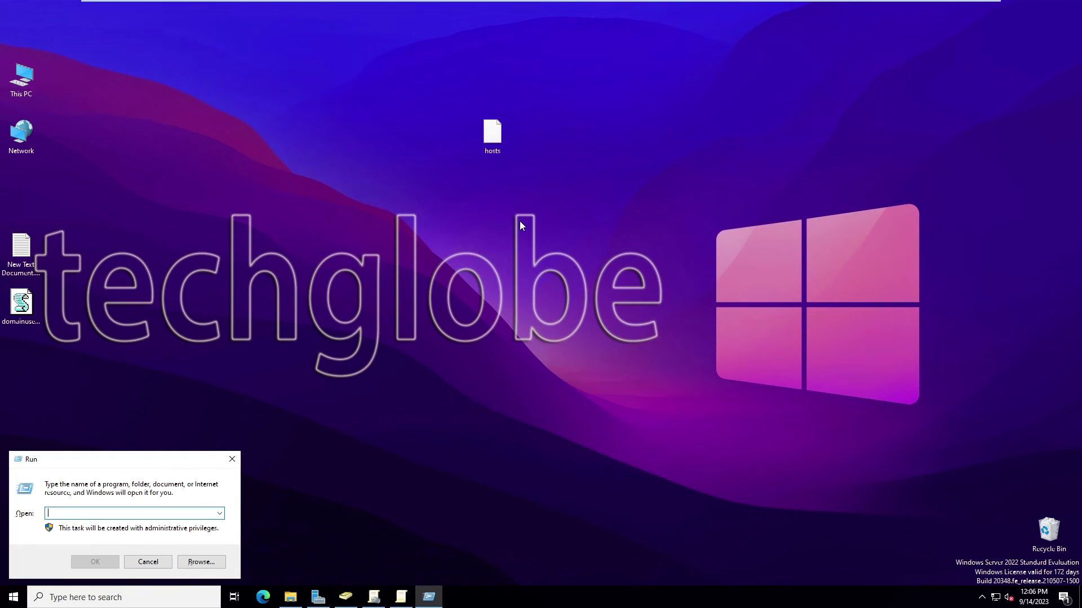
pyautogui.write('cmd')
pyautogui.press('Return')
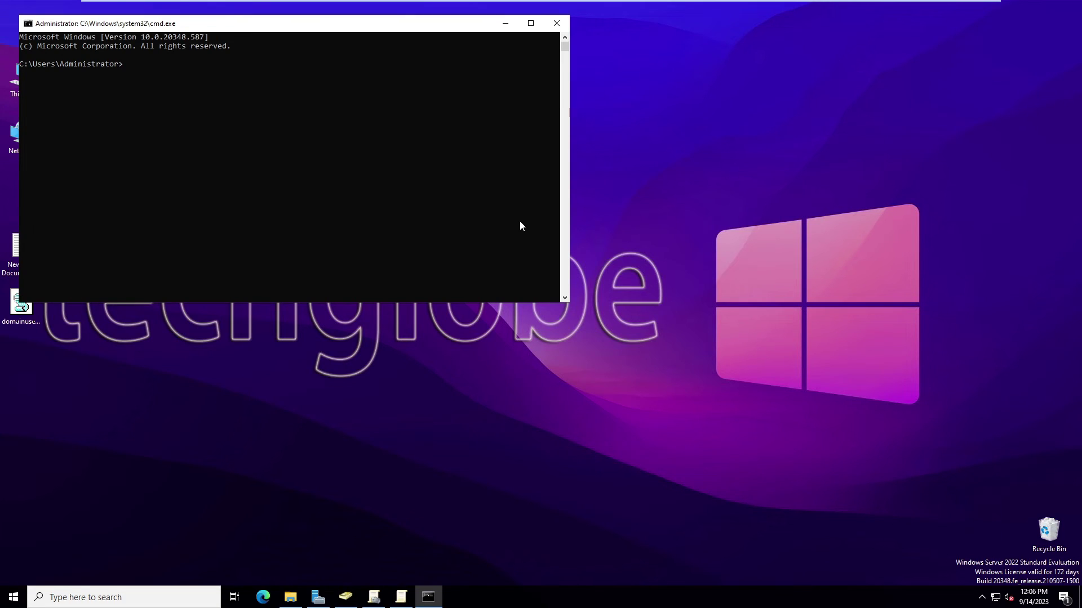
pyautogui.write('gpupdate /force')
pyautogui.press('Return')
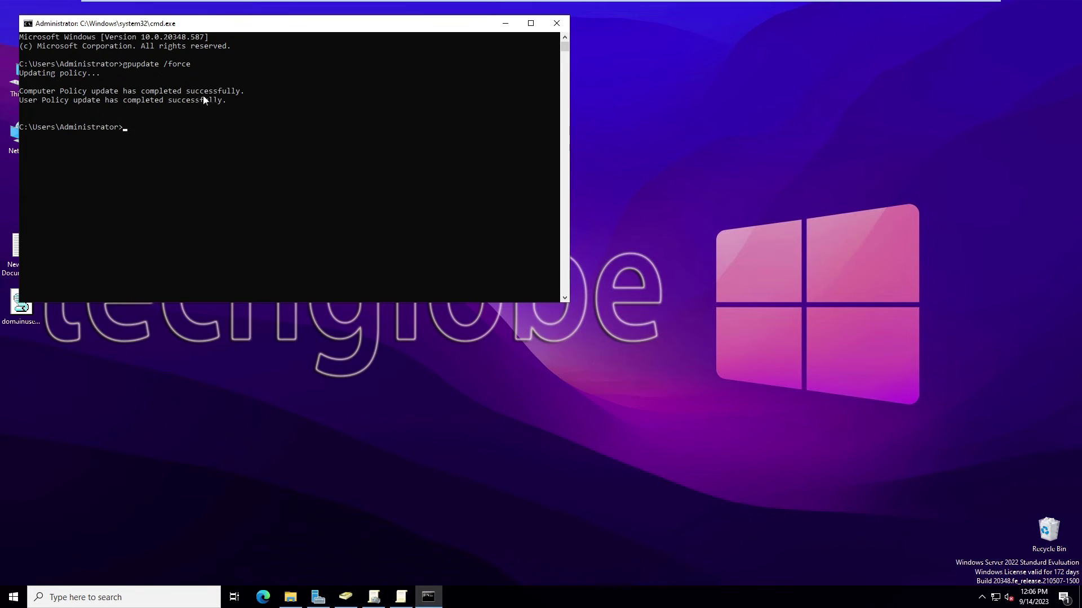
pyautogui.moveTo(297, 28); pyautogui.dragTo(608, 96)
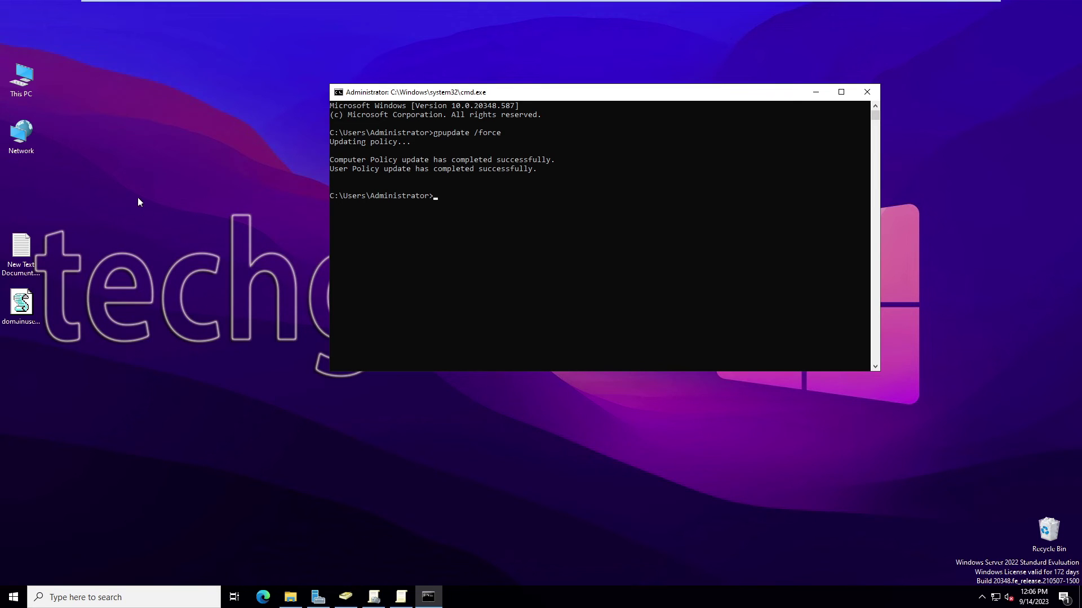
# - Switch to the Windows 10 VM tab and sign in at its lock screen
pyautogui.click(290, 597)
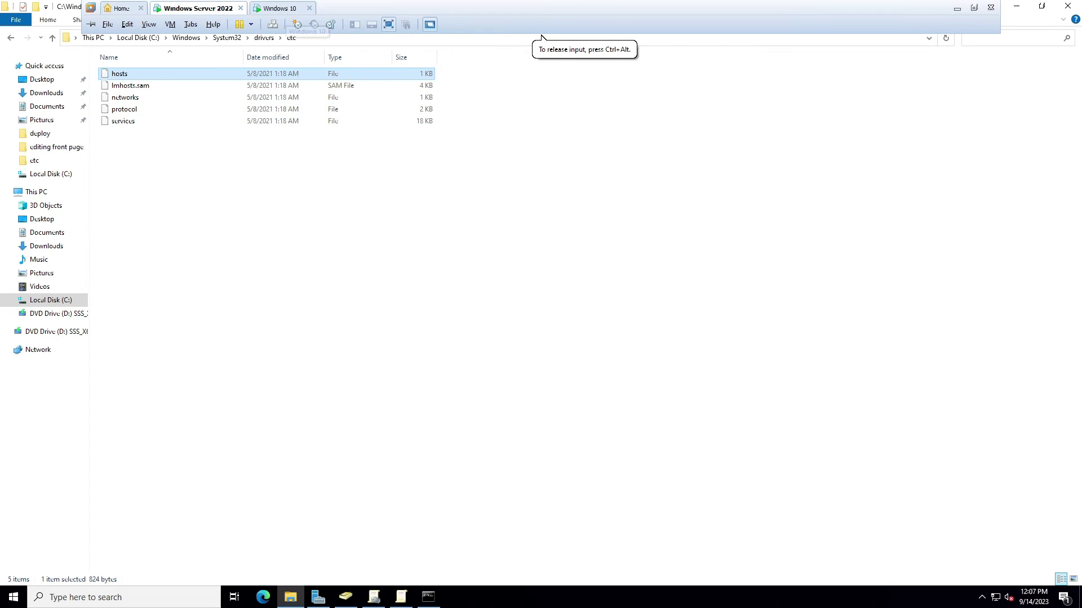
pyautogui.click(432, 586)
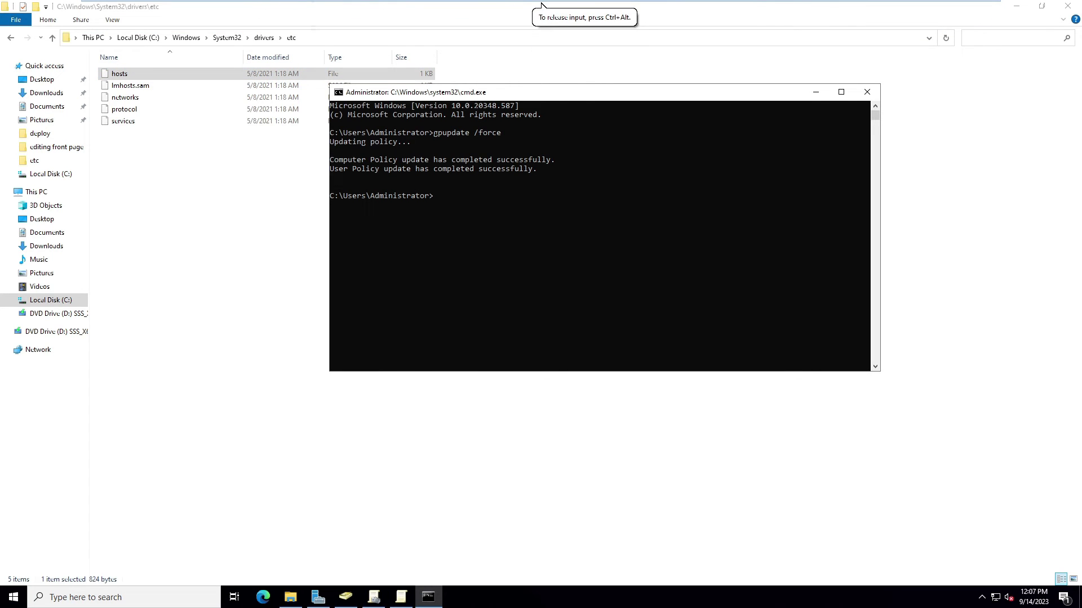
pyautogui.click(283, 8)
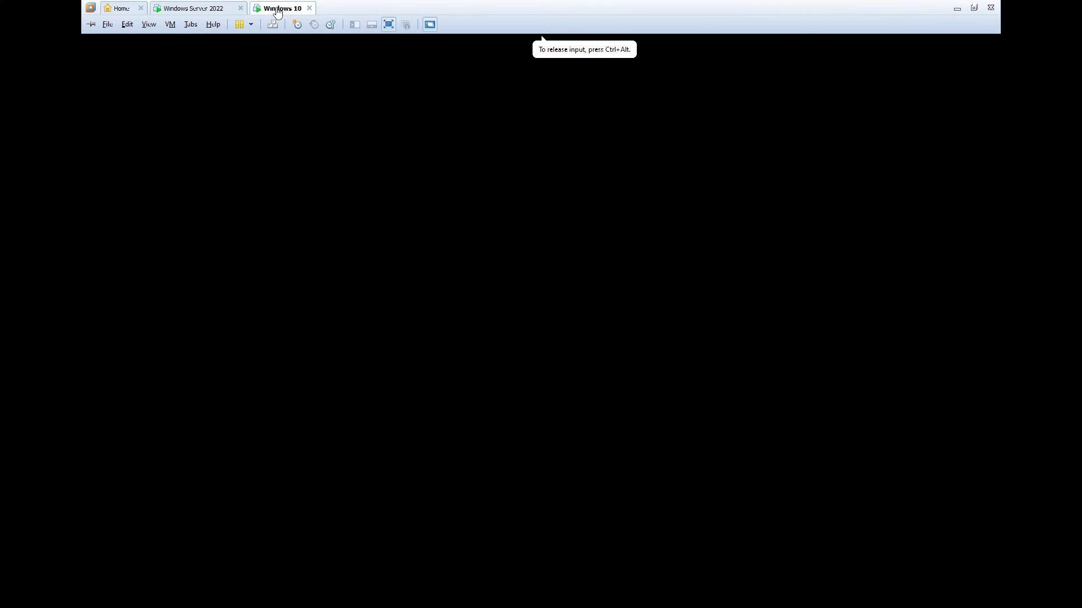
pyautogui.press('Return')
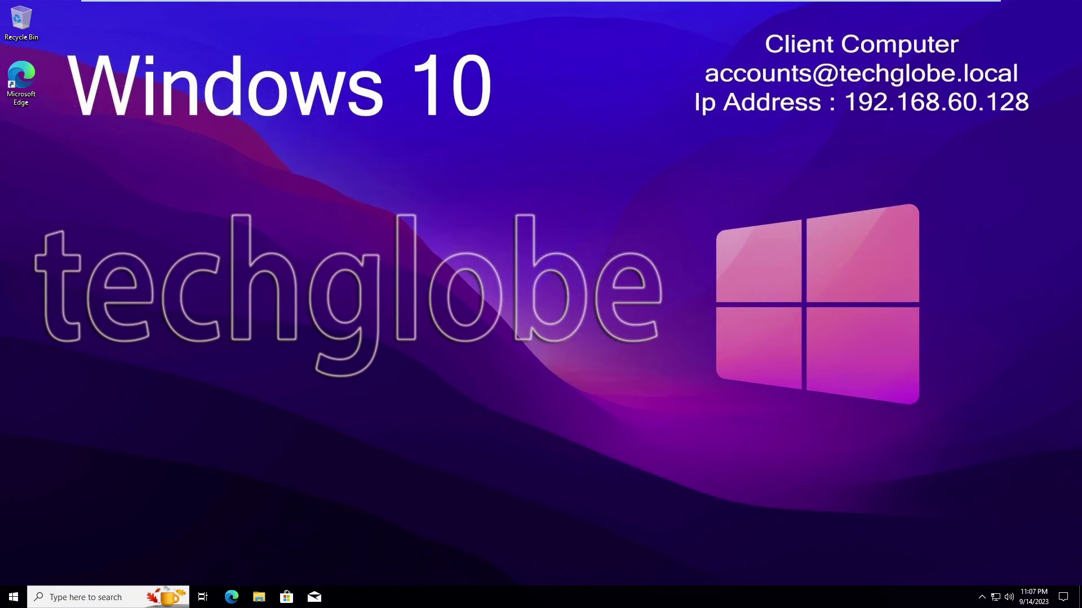
# - Refresh the client desktop and answer Y to log off so user policies apply
pyautogui.rightClick(370, 229)
pyautogui.click(378, 241)
pyautogui.click(423, 138)
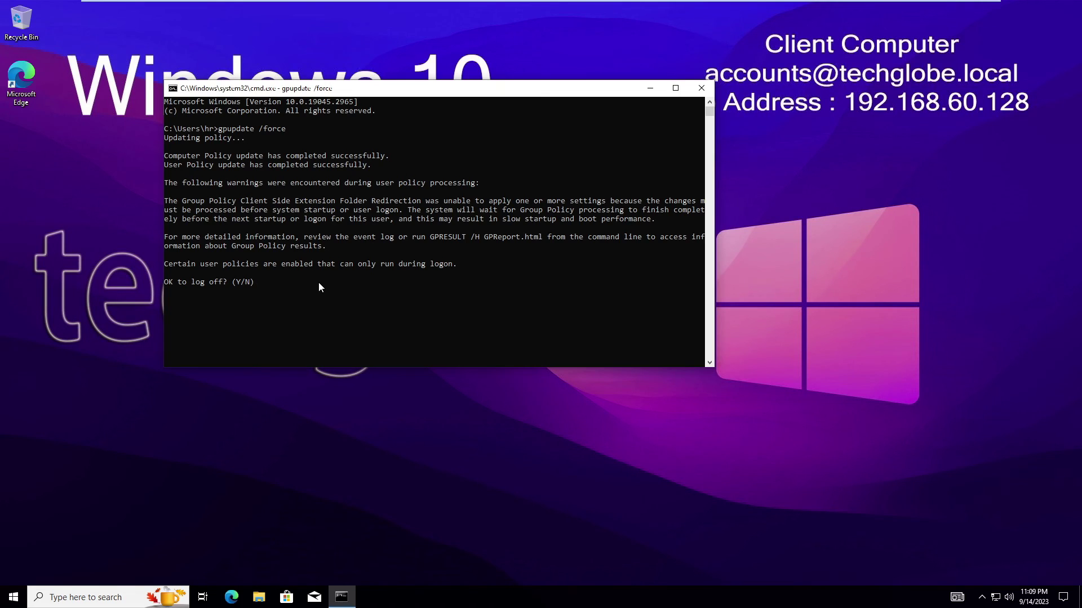
pyautogui.write('y')
pyautogui.press('Return')
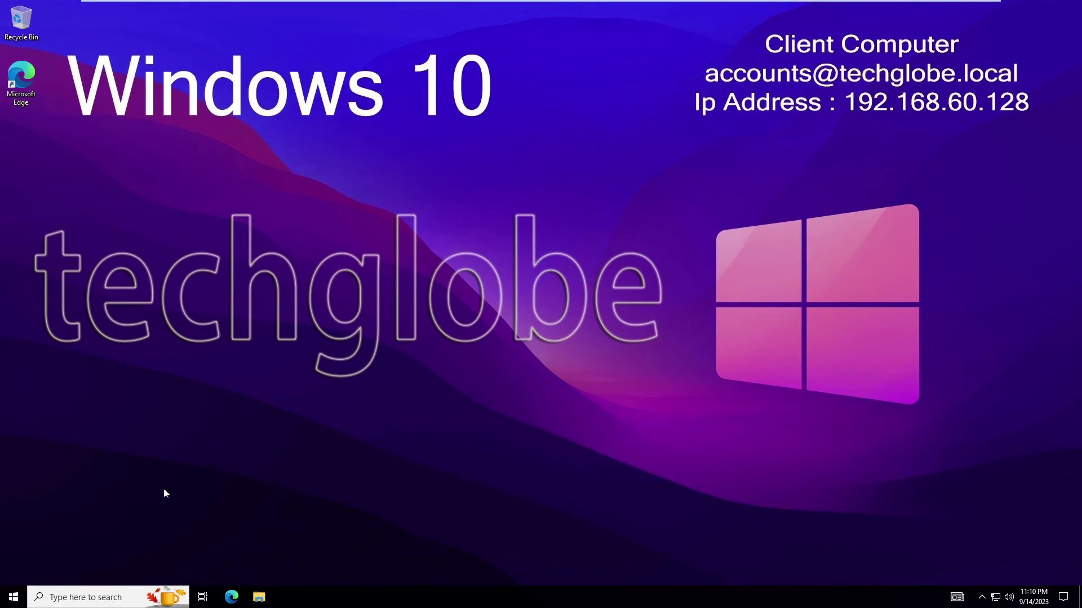
# - Browse on the client from This PC into C:\Windows\System32
pyautogui.click(261, 601)
pyautogui.click(36, 171)
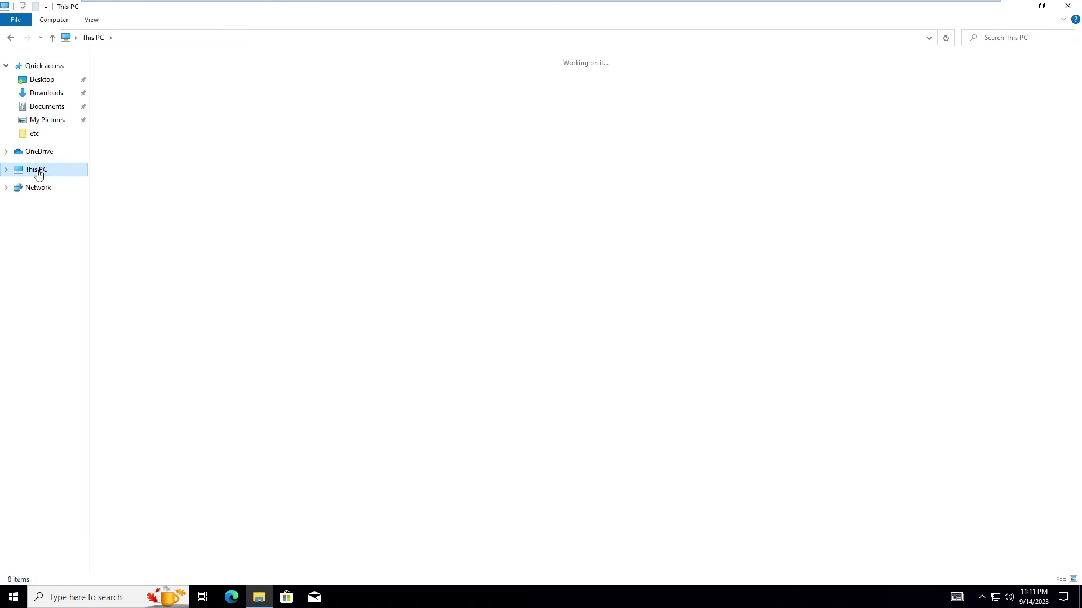
pyautogui.doubleClick(315, 164)
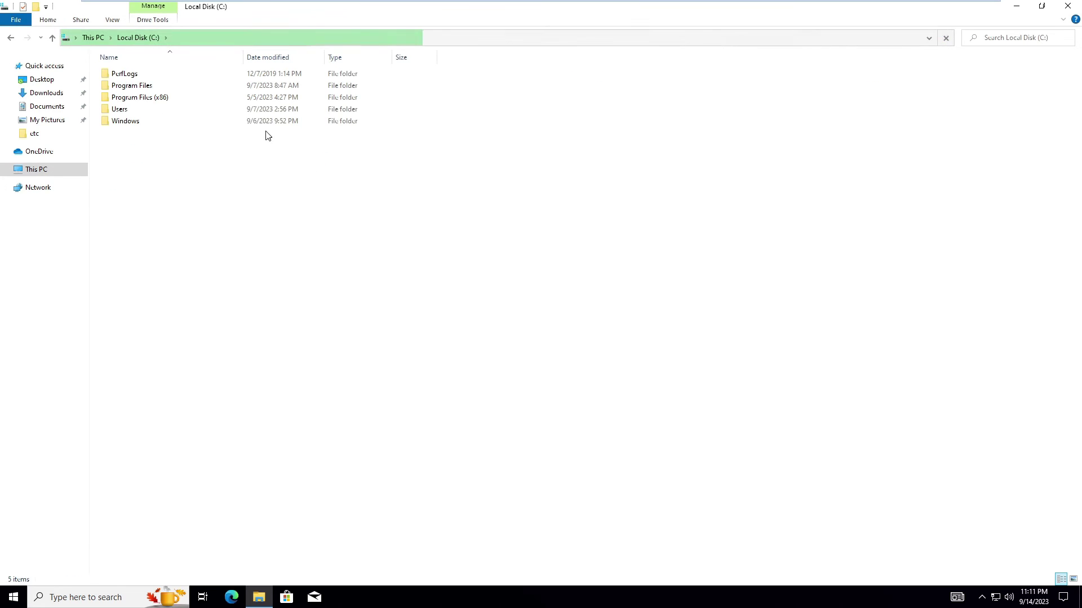
pyautogui.doubleClick(133, 123)
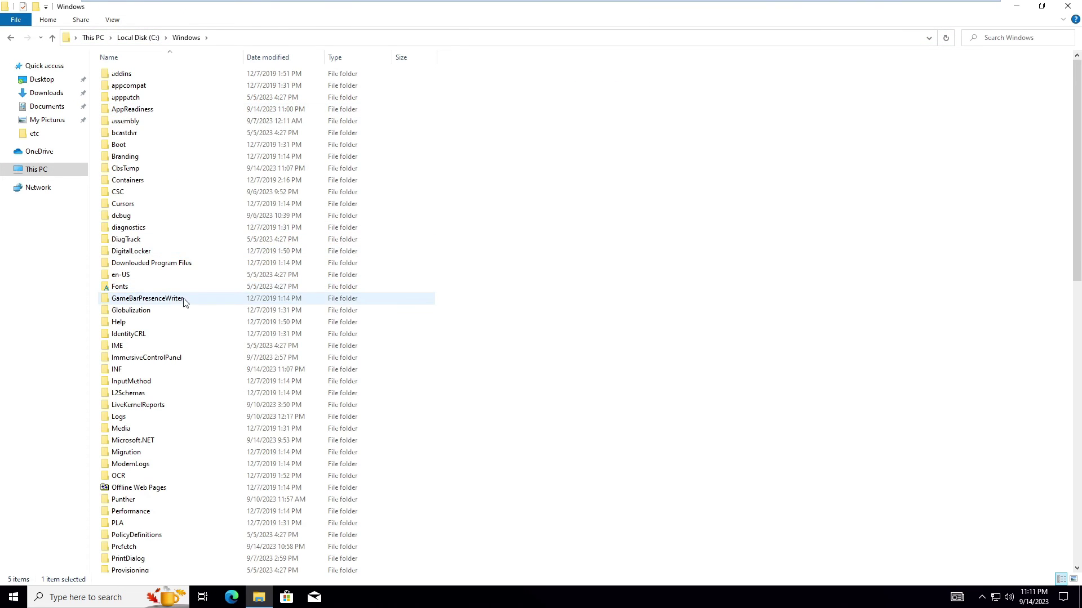
pyautogui.write('servicest')
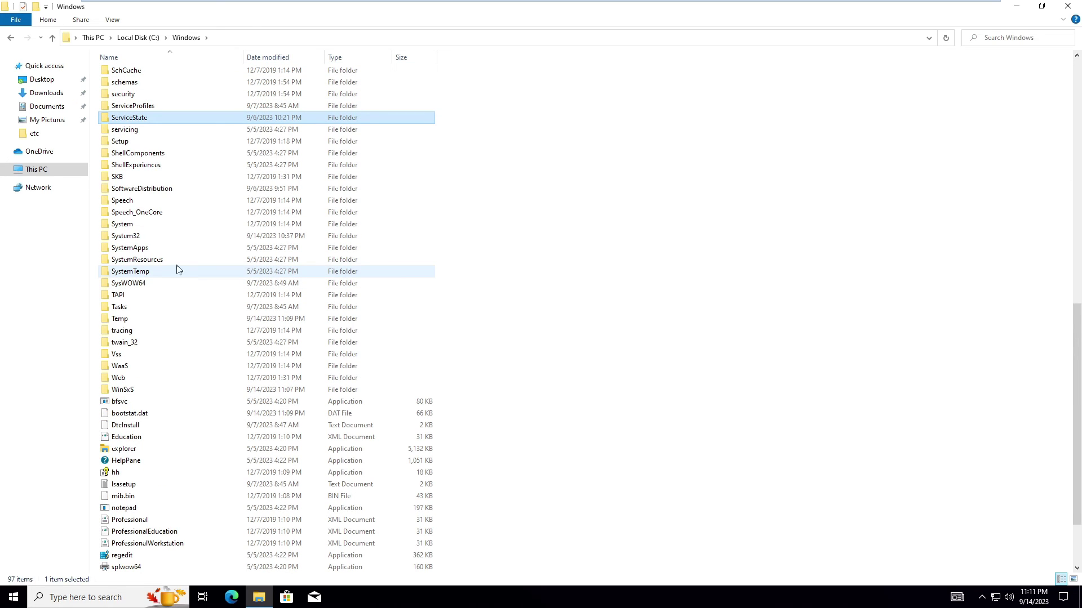
pyautogui.press('Down')
pyautogui.press('Down')
pyautogui.press('Down')
pyautogui.write('system32')
pyautogui.press('Return')
# - Open drivers\etc and open the hosts file with Notepad
pyautogui.write('d')
pyautogui.press('Down')
pyautogui.press('Down')
pyautogui.press('Down')
pyautogui.press('Down')
pyautogui.press('Down')
pyautogui.press('Down')
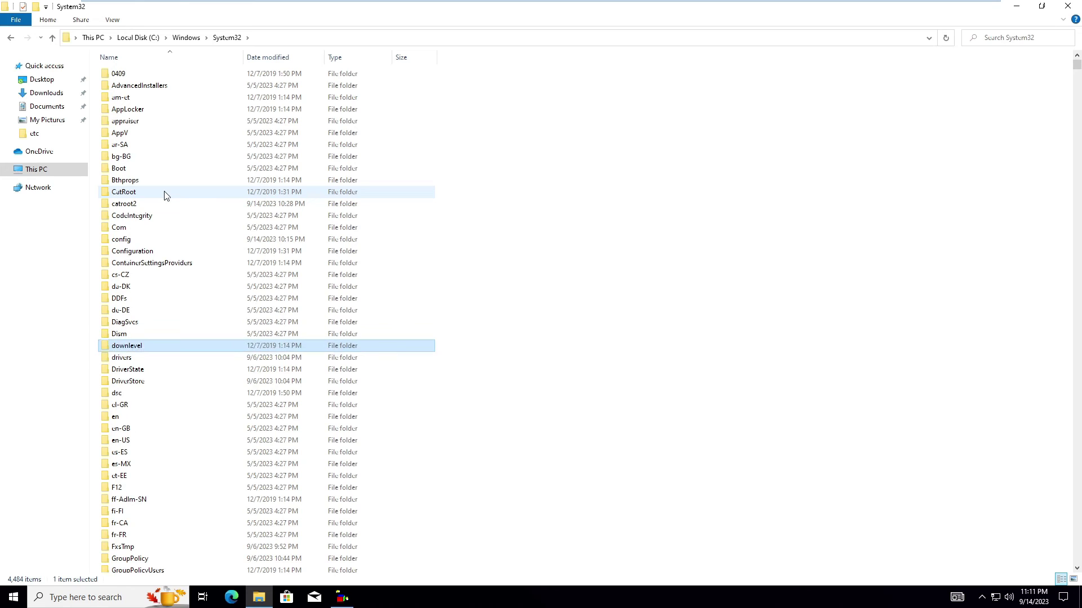
pyautogui.doubleClick(130, 357)
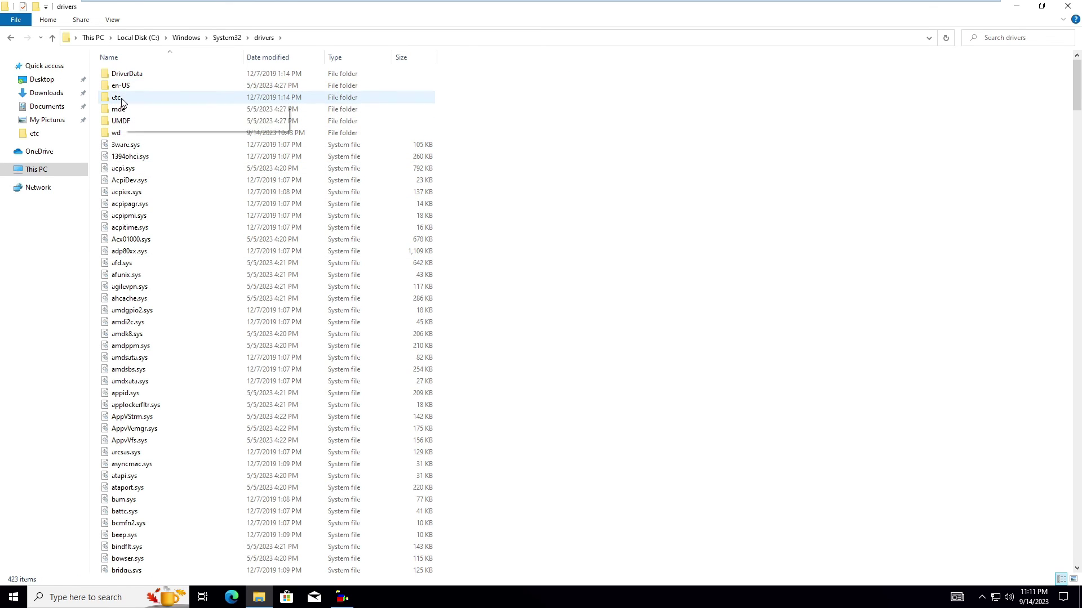
pyautogui.doubleClick(122, 98)
pyautogui.rightClick(125, 76)
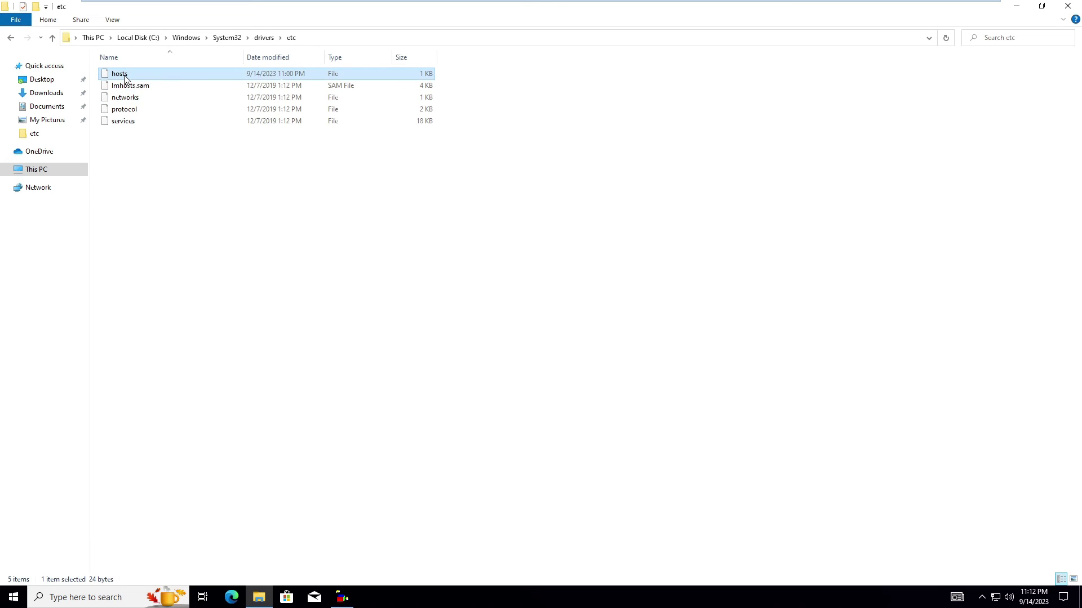
pyautogui.click(165, 83)
pyautogui.doubleClick(488, 228)
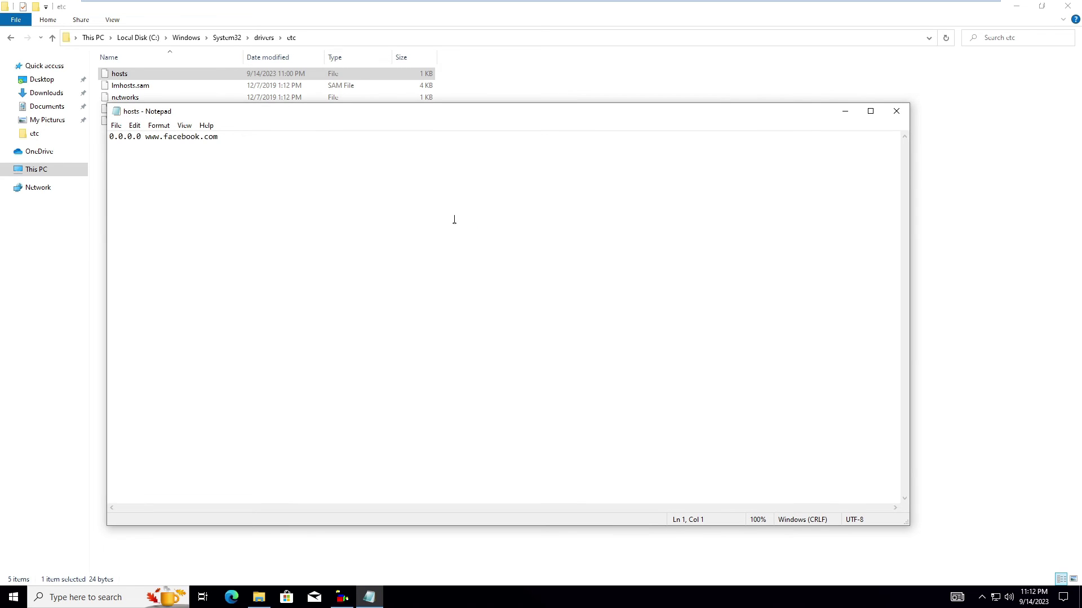
pyautogui.moveTo(338, 113); pyautogui.dragTo(442, 146)
pyautogui.moveTo(321, 170); pyautogui.dragTo(183, 157)
pyautogui.moveTo(381, 151); pyautogui.dragTo(315, 73)
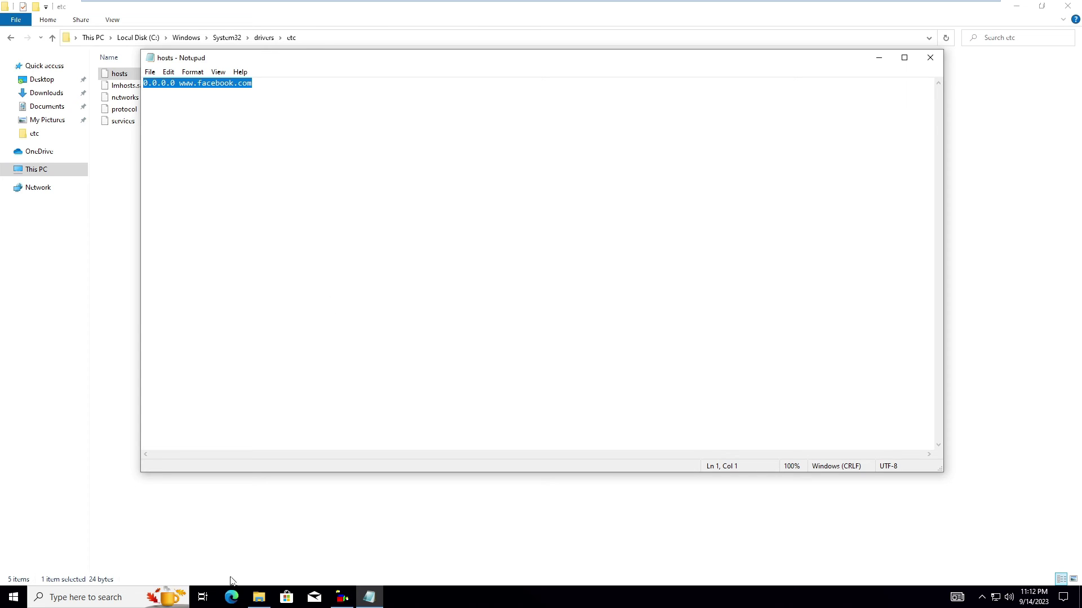
pyautogui.click(233, 597)
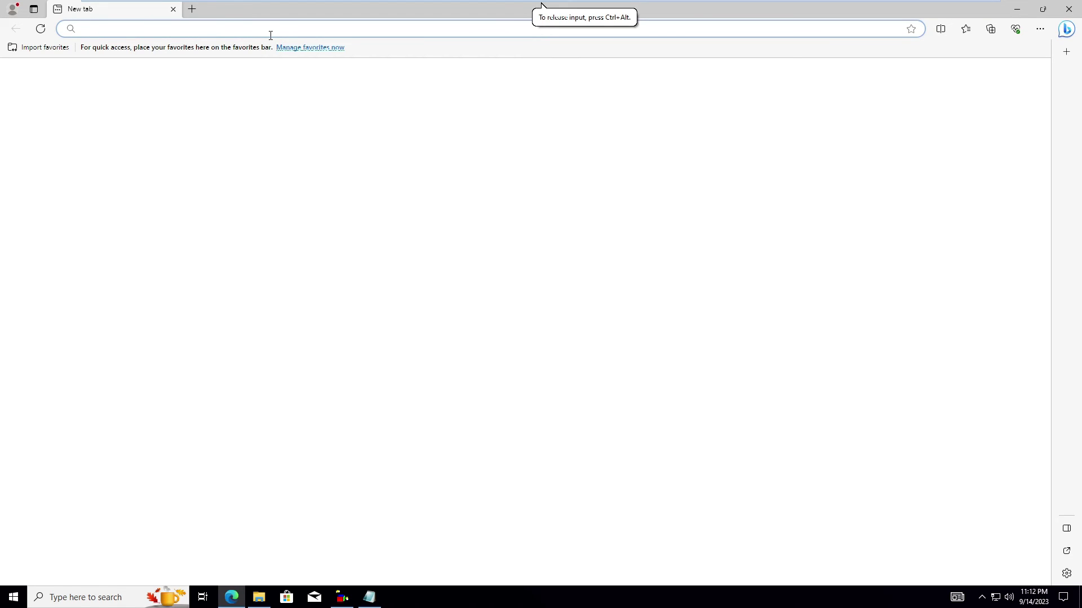
pyautogui.write('www')
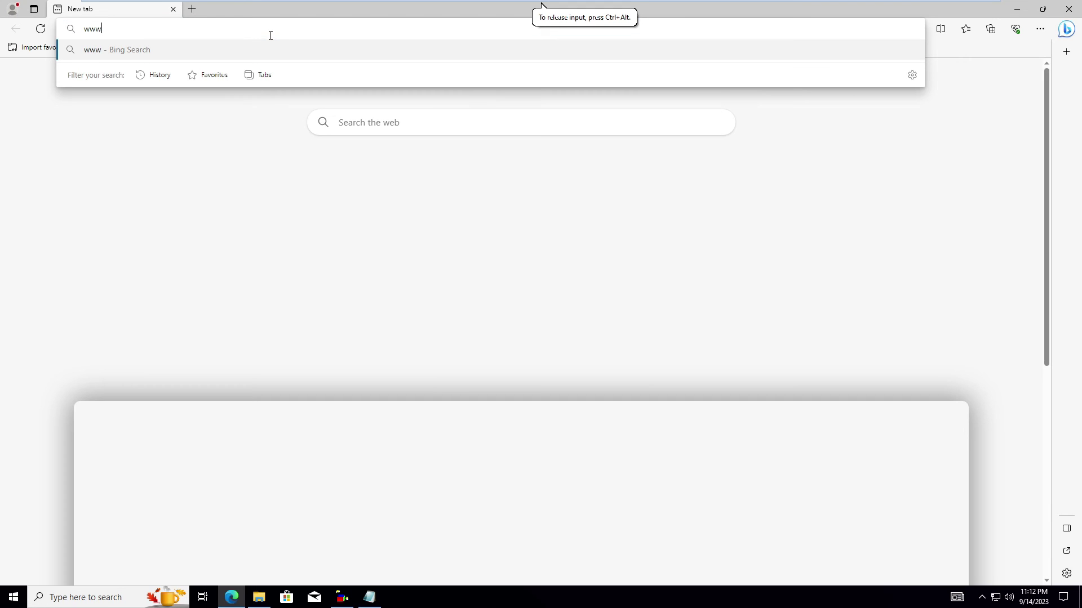
pyautogui.write('.fa')
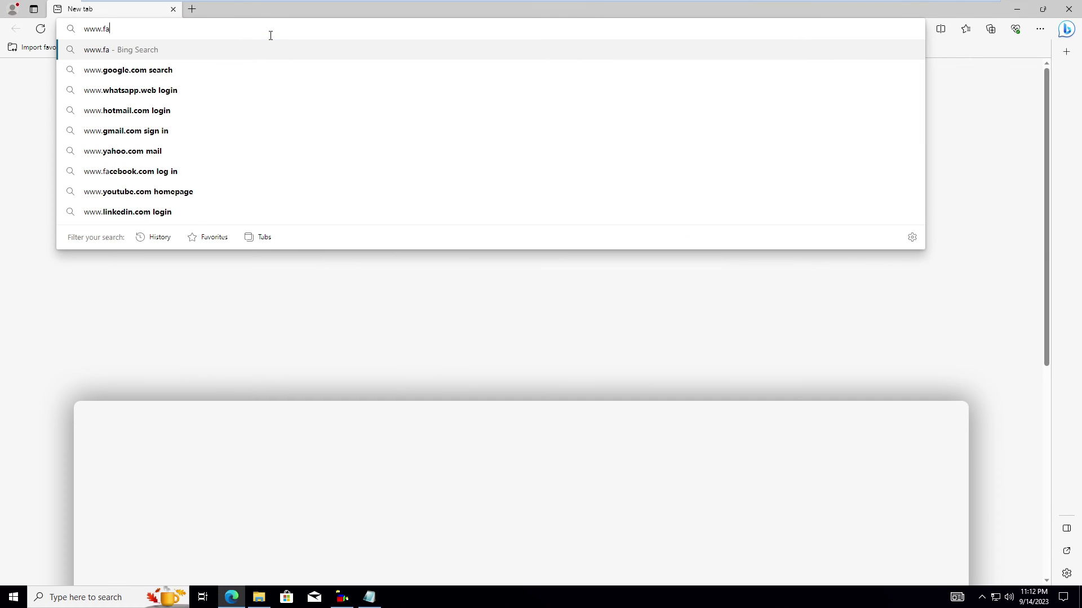
pyautogui.write('cebook.')
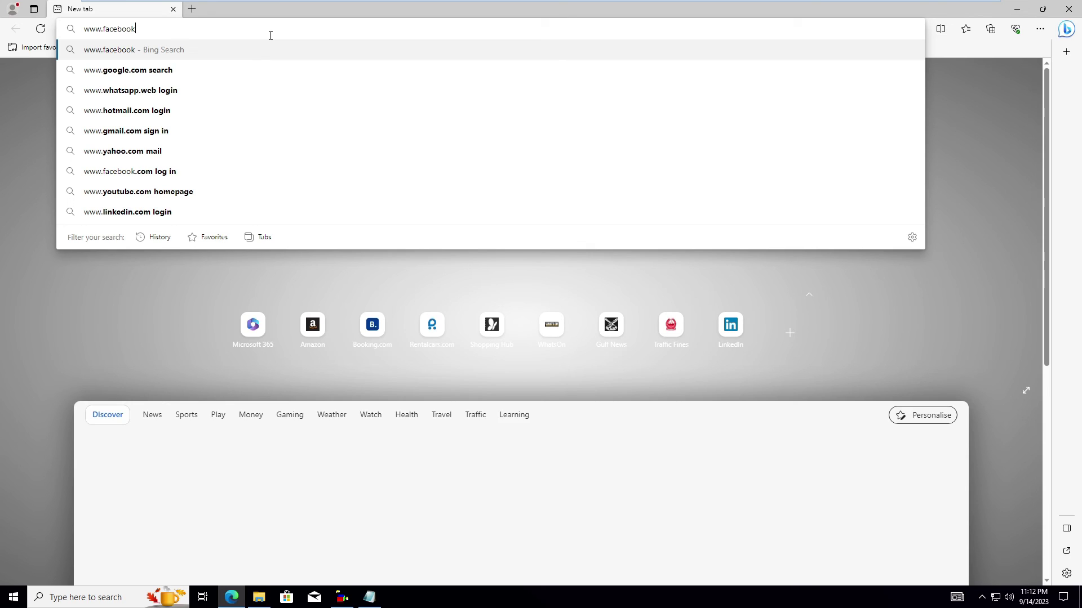
pyautogui.write('com')
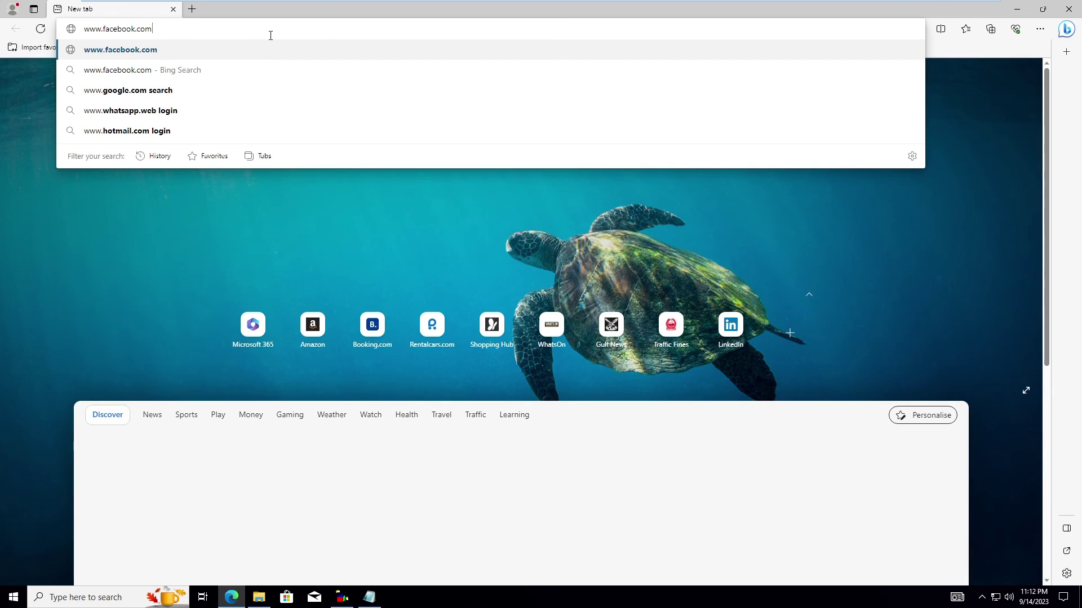
pyautogui.press('Return')
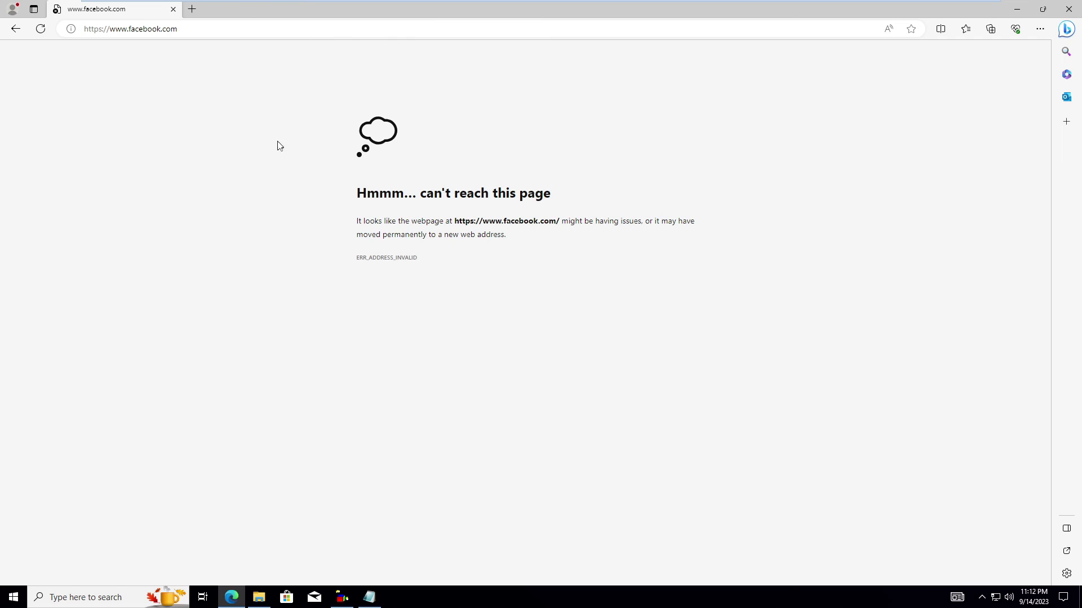
pyautogui.hotkey('ctrl', 'a')
pyautogui.click(567, 316)
# - Load google.com in Edge, dismiss the Chrome popup, and maximize the window
pyautogui.click(1043, 9)
pyautogui.moveTo(393, 25); pyautogui.dragTo(800, 145)
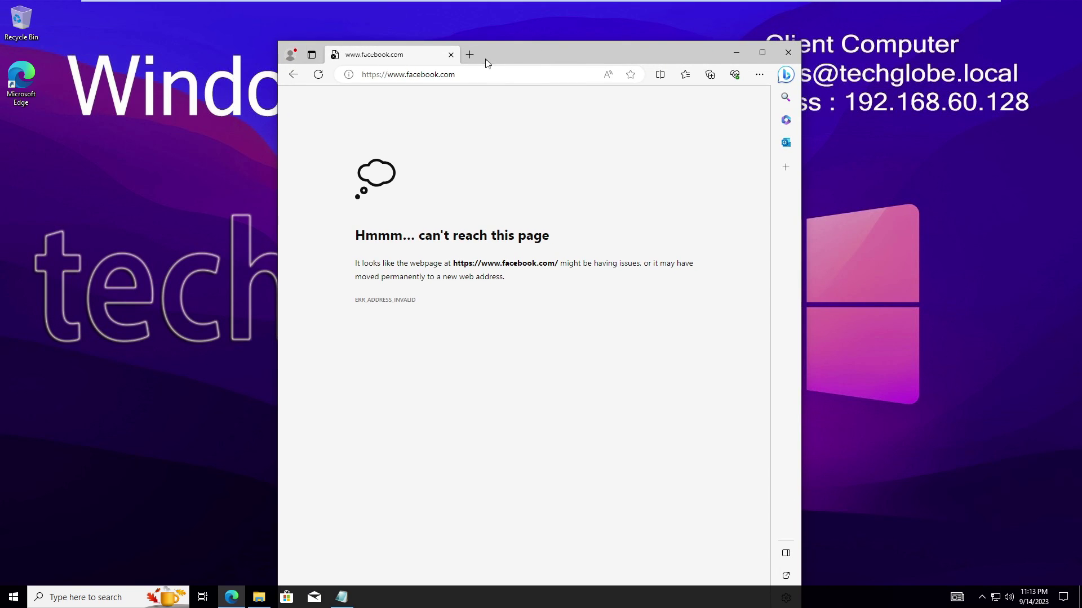
pyautogui.click(468, 71)
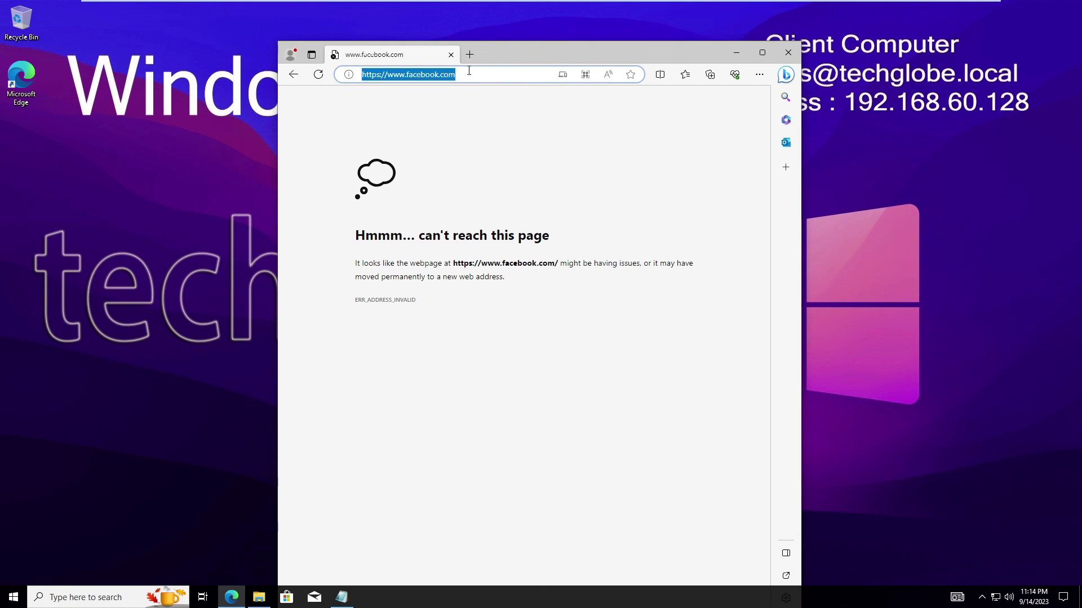
pyautogui.write('google.co')
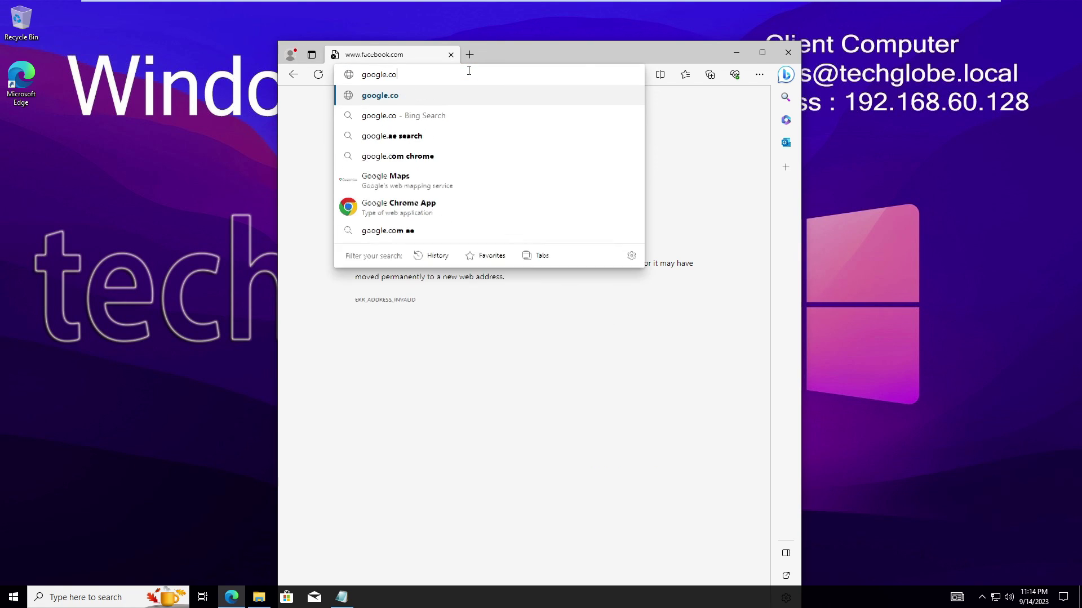
pyautogui.write('m')
pyautogui.press('Return')
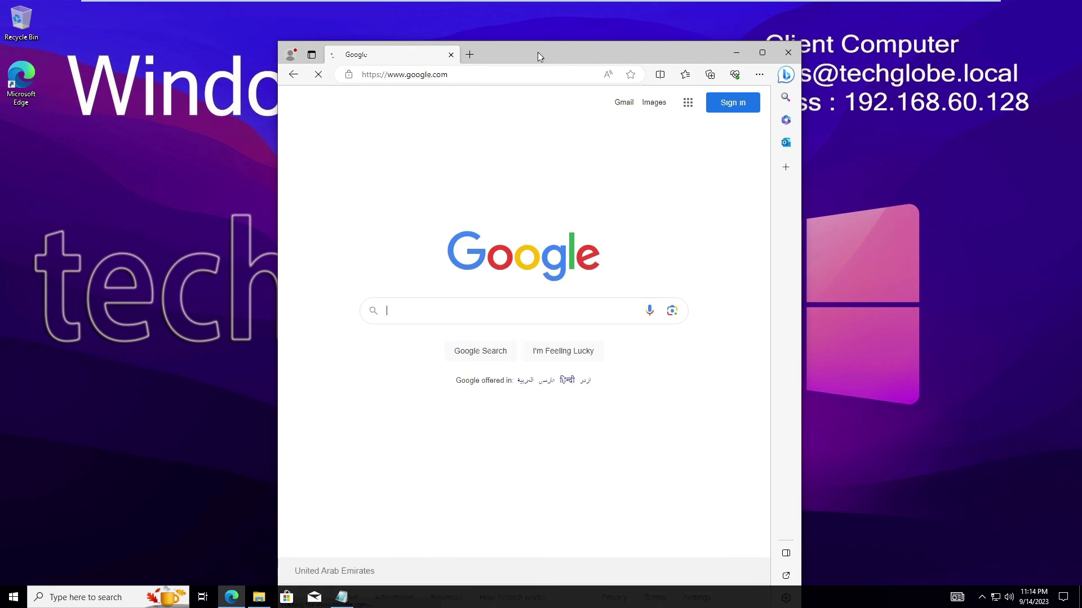
pyautogui.moveTo(538, 52); pyautogui.dragTo(384, 13)
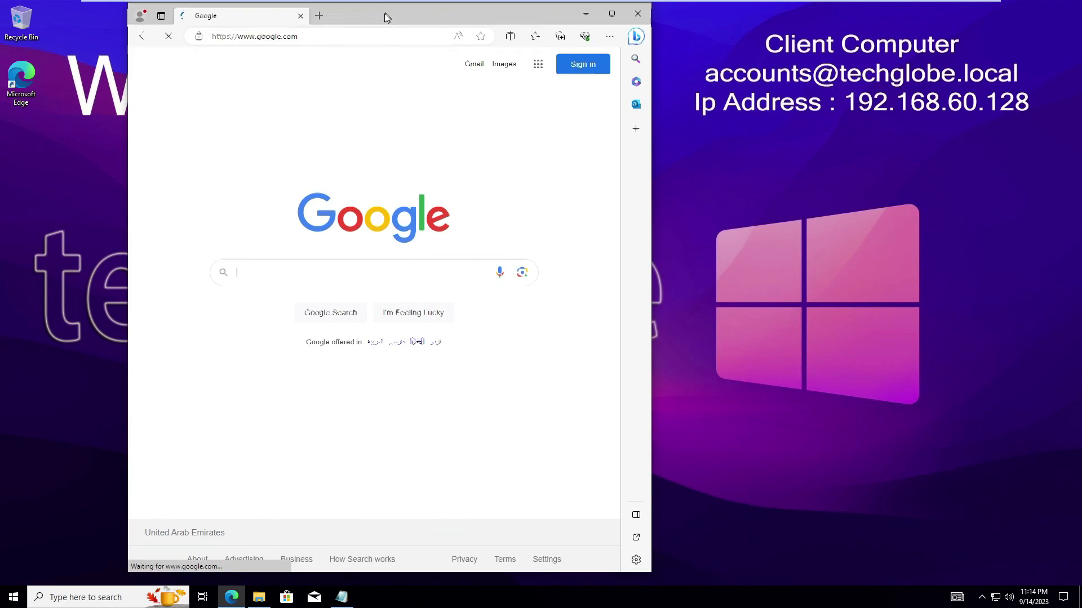
pyautogui.click(303, 38)
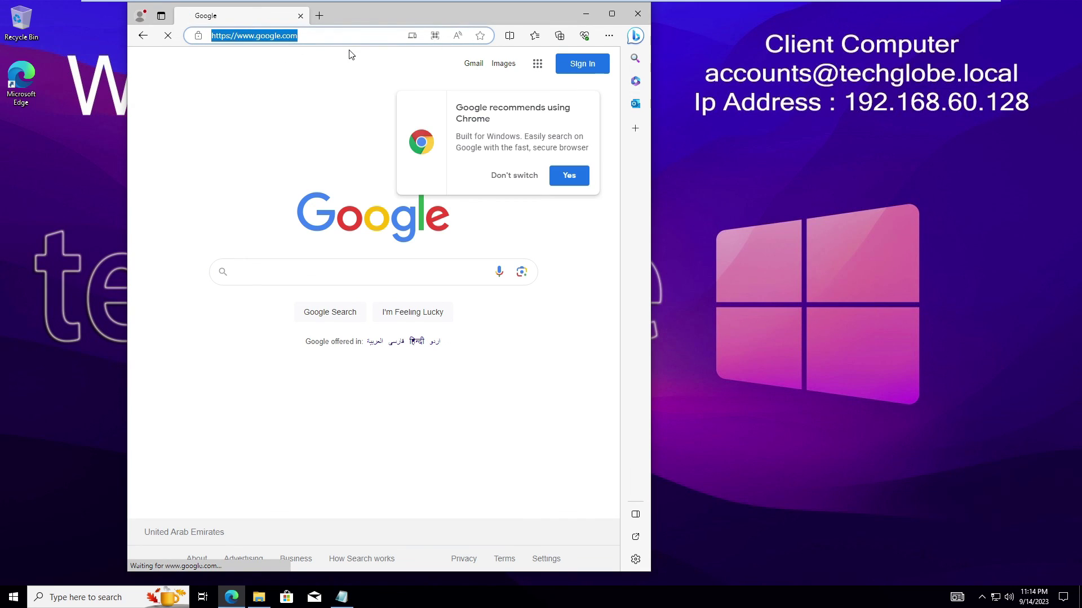
pyautogui.click(508, 186)
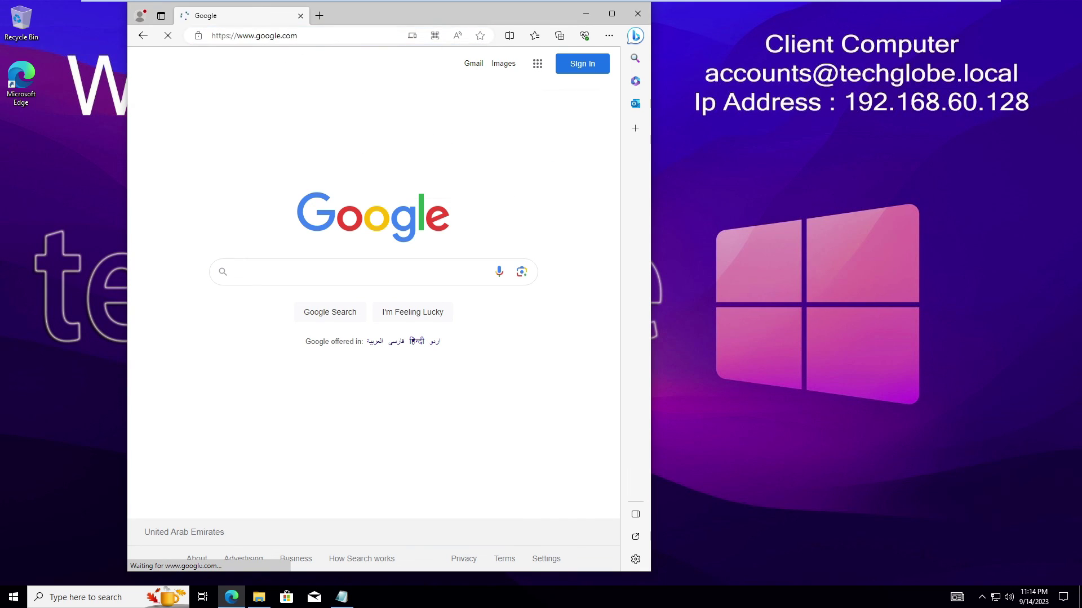
pyautogui.click(611, 13)
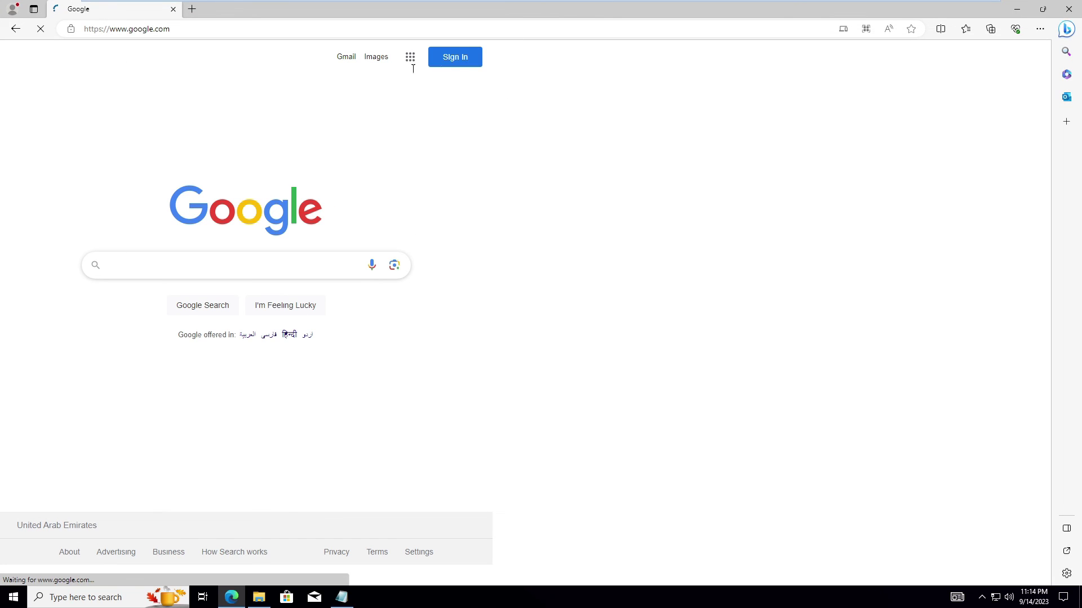
# - Search Bing for 'facebook' and open the 'Facebook - log in or sign up' result, which fails to load
pyautogui.click(289, 28)
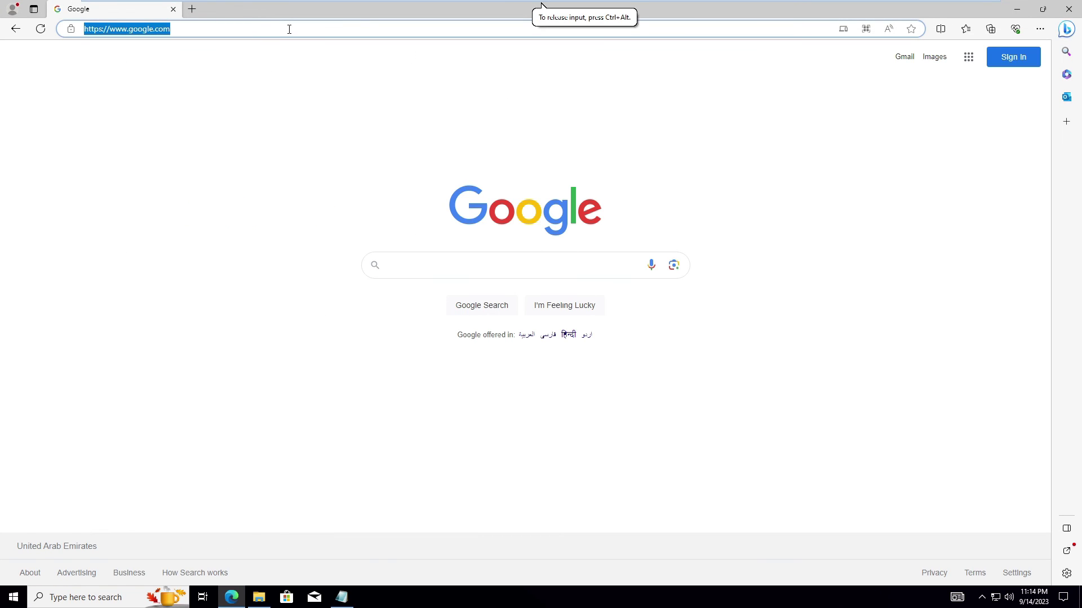
pyautogui.write('facebook')
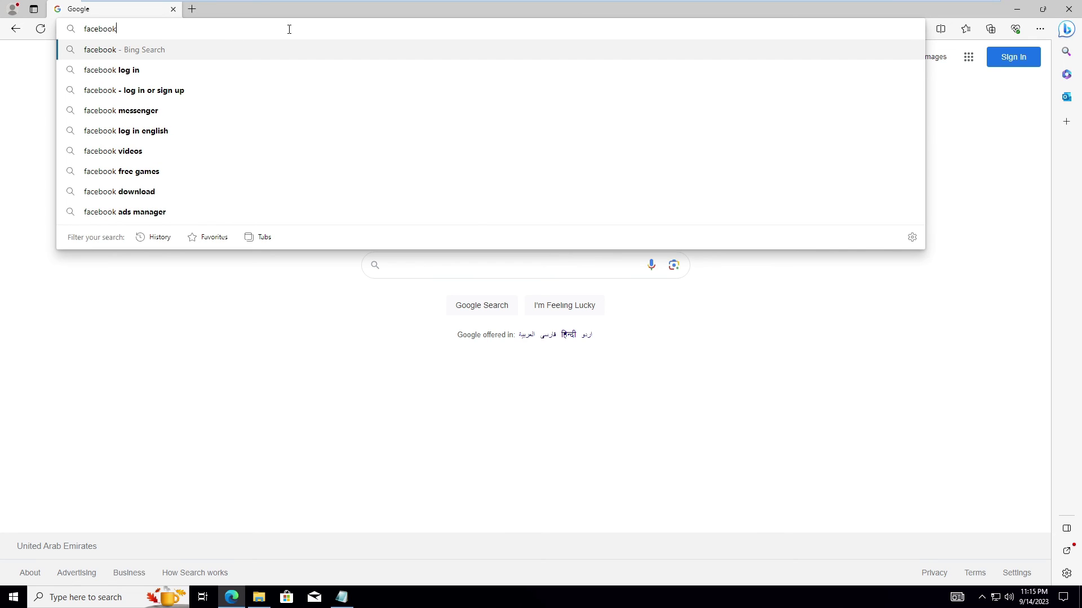
pyautogui.press('Return')
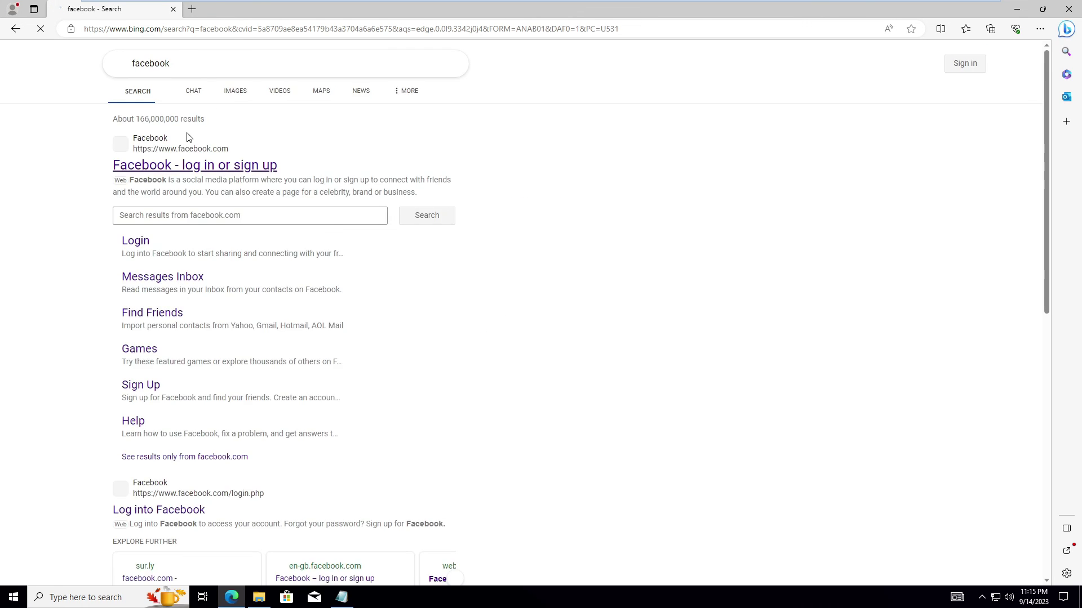
pyautogui.click(232, 166)
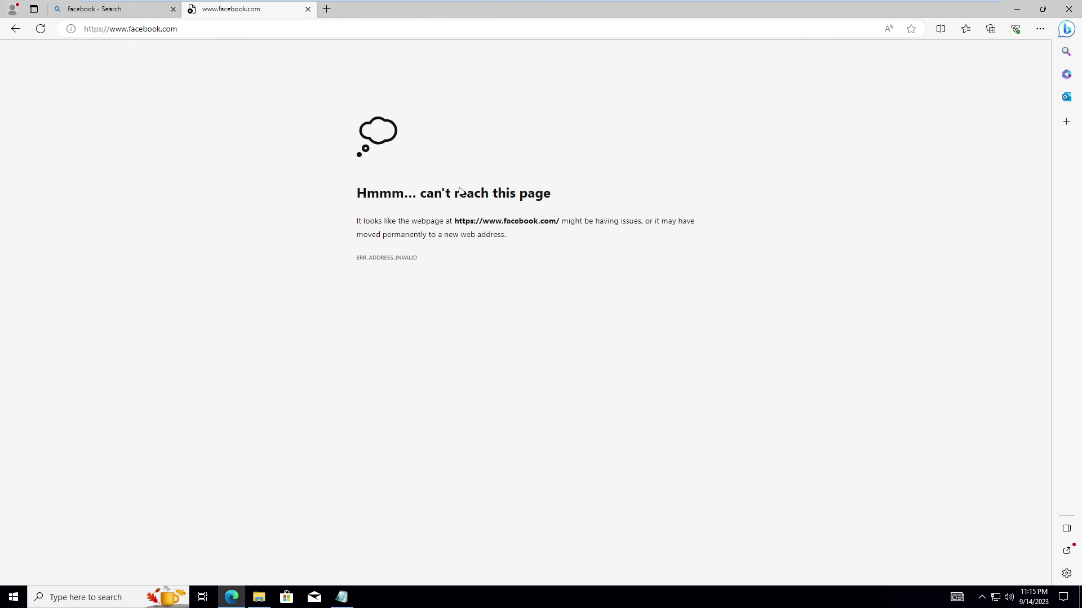
pyautogui.moveTo(353, 189); pyautogui.dragTo(677, 264)
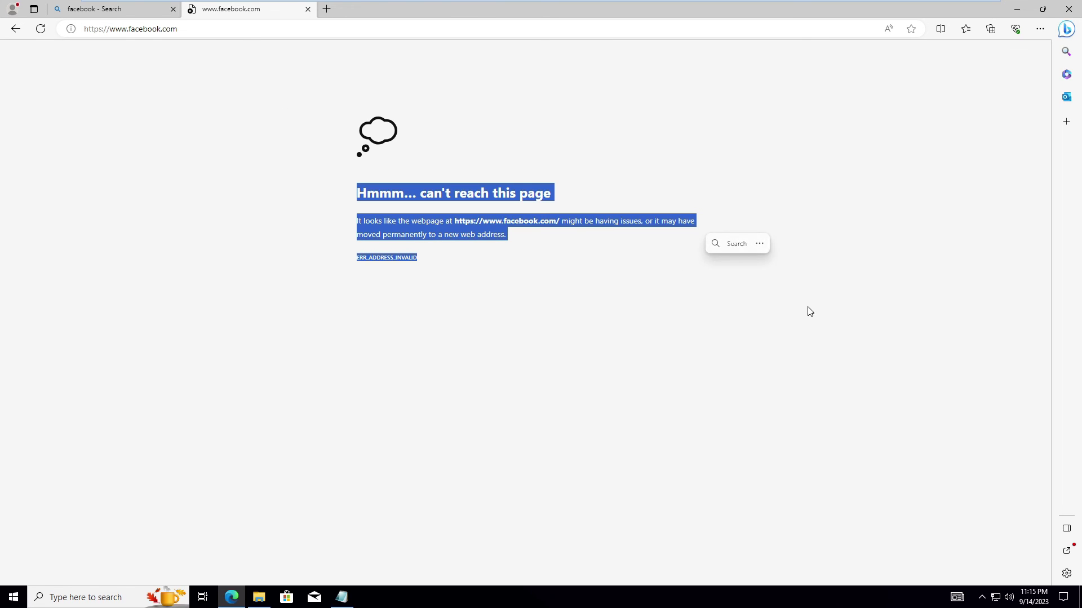